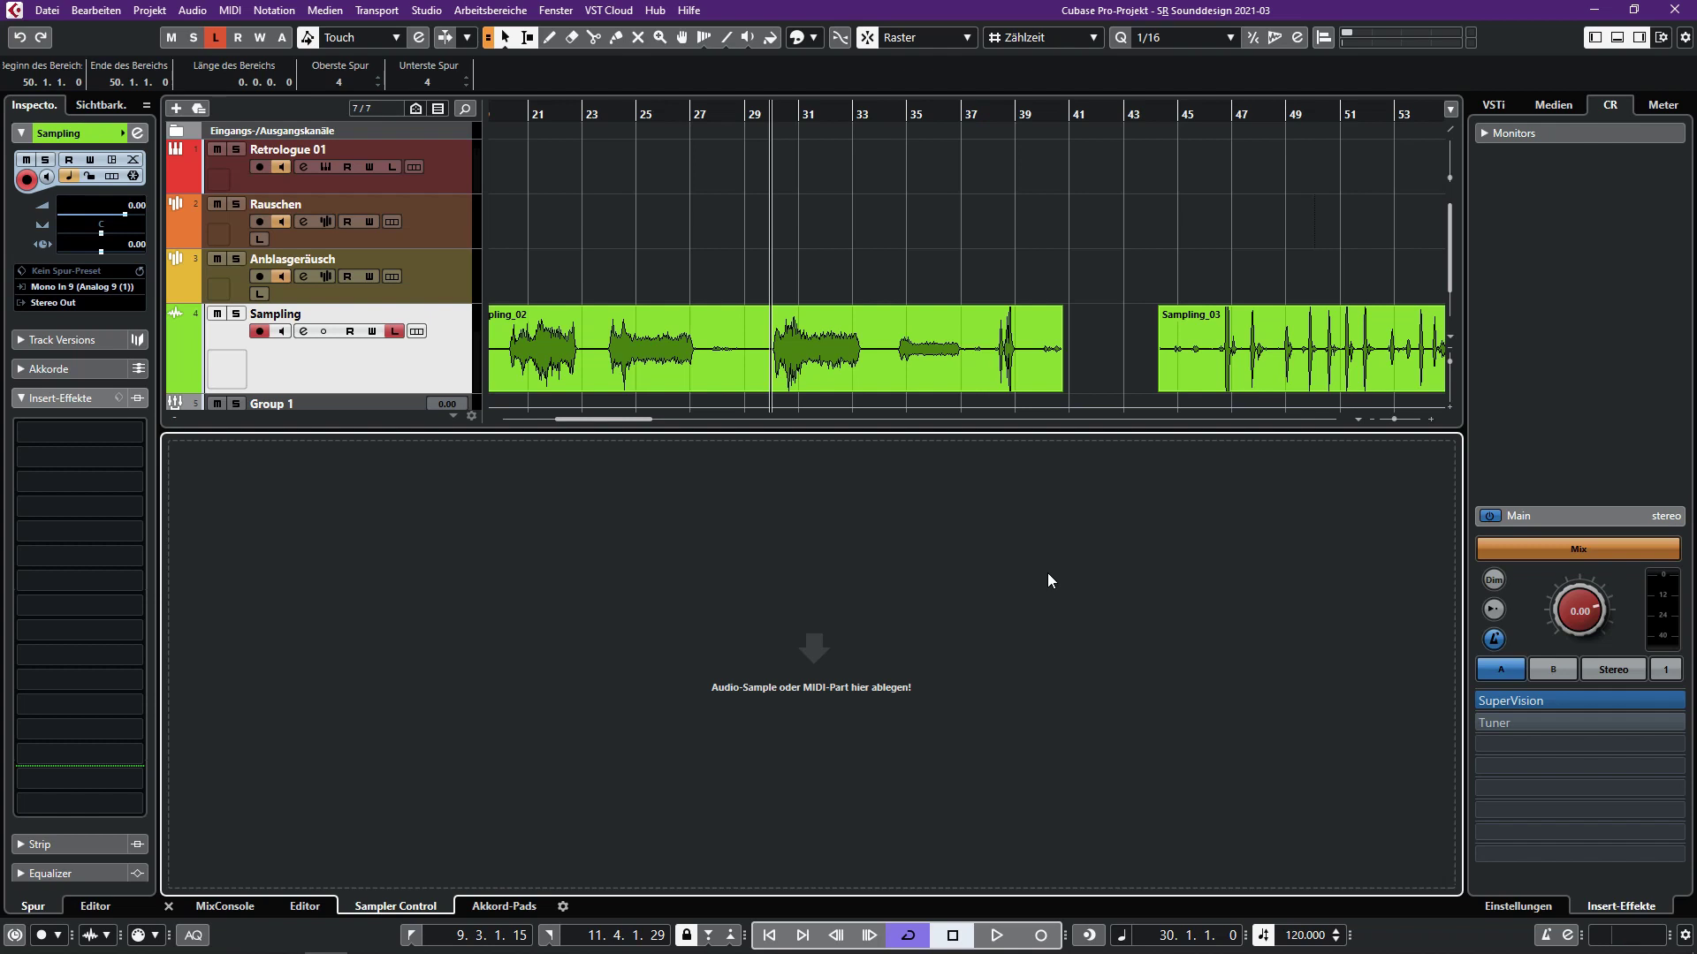
Step: Audition the third sound of the Sampling_02 recording from bar 30 and stop playback at its end
click(786, 112)
drag(787, 112, 772, 110)
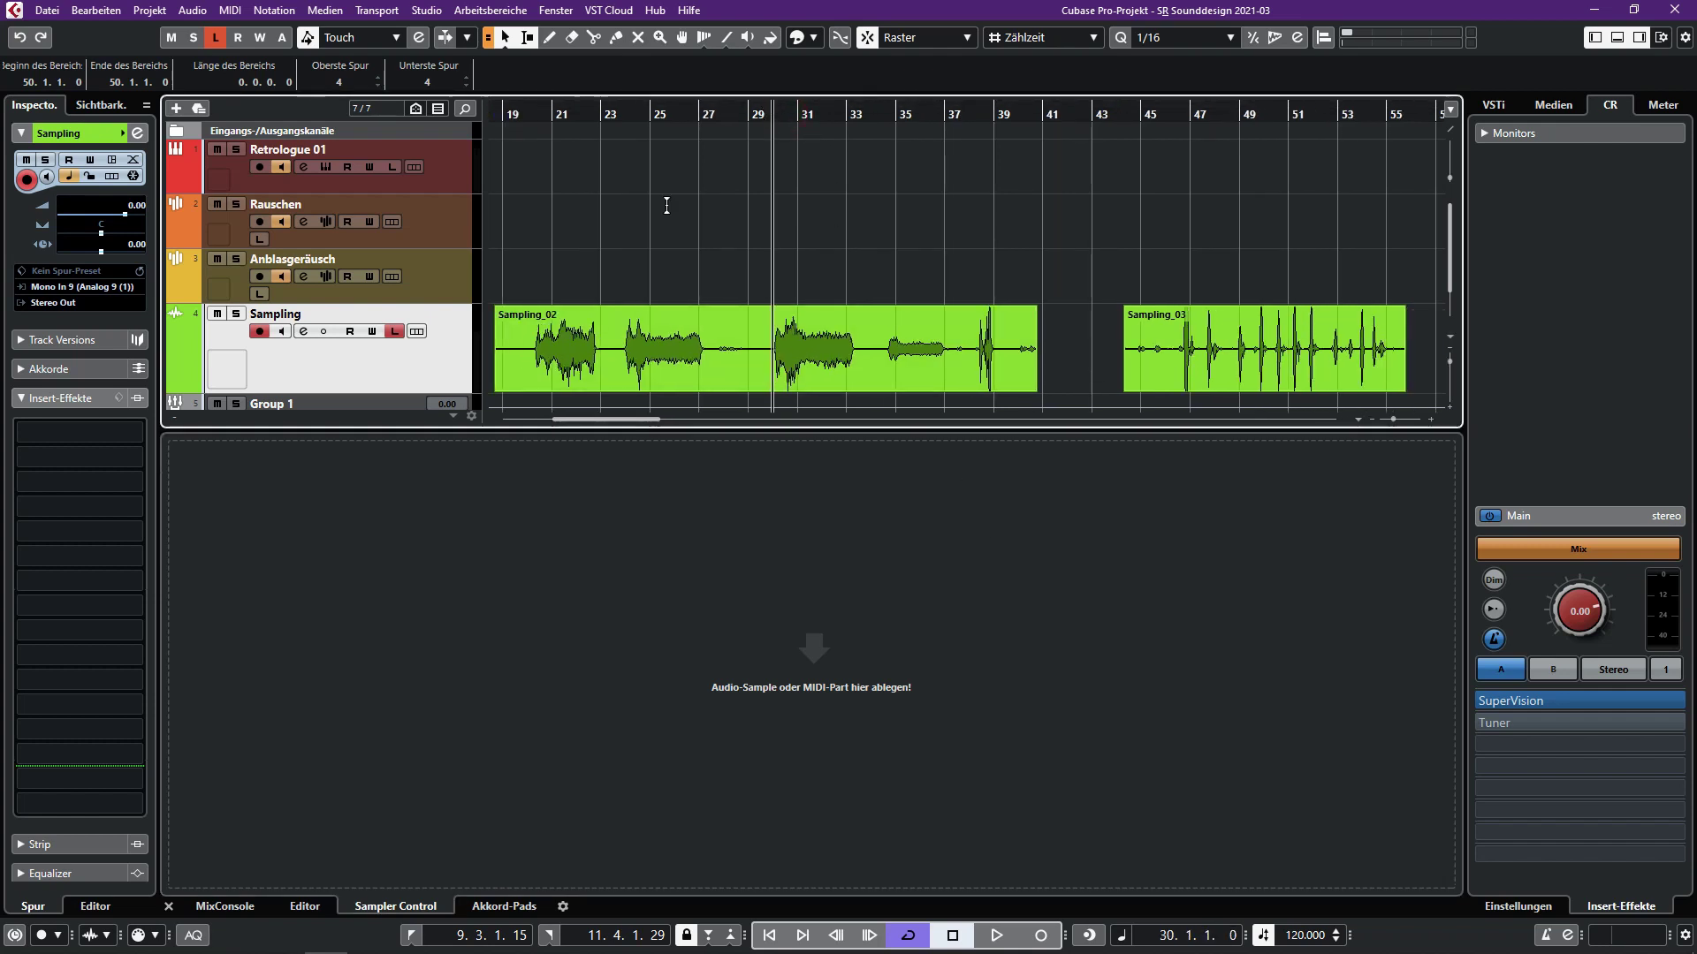
key(space)
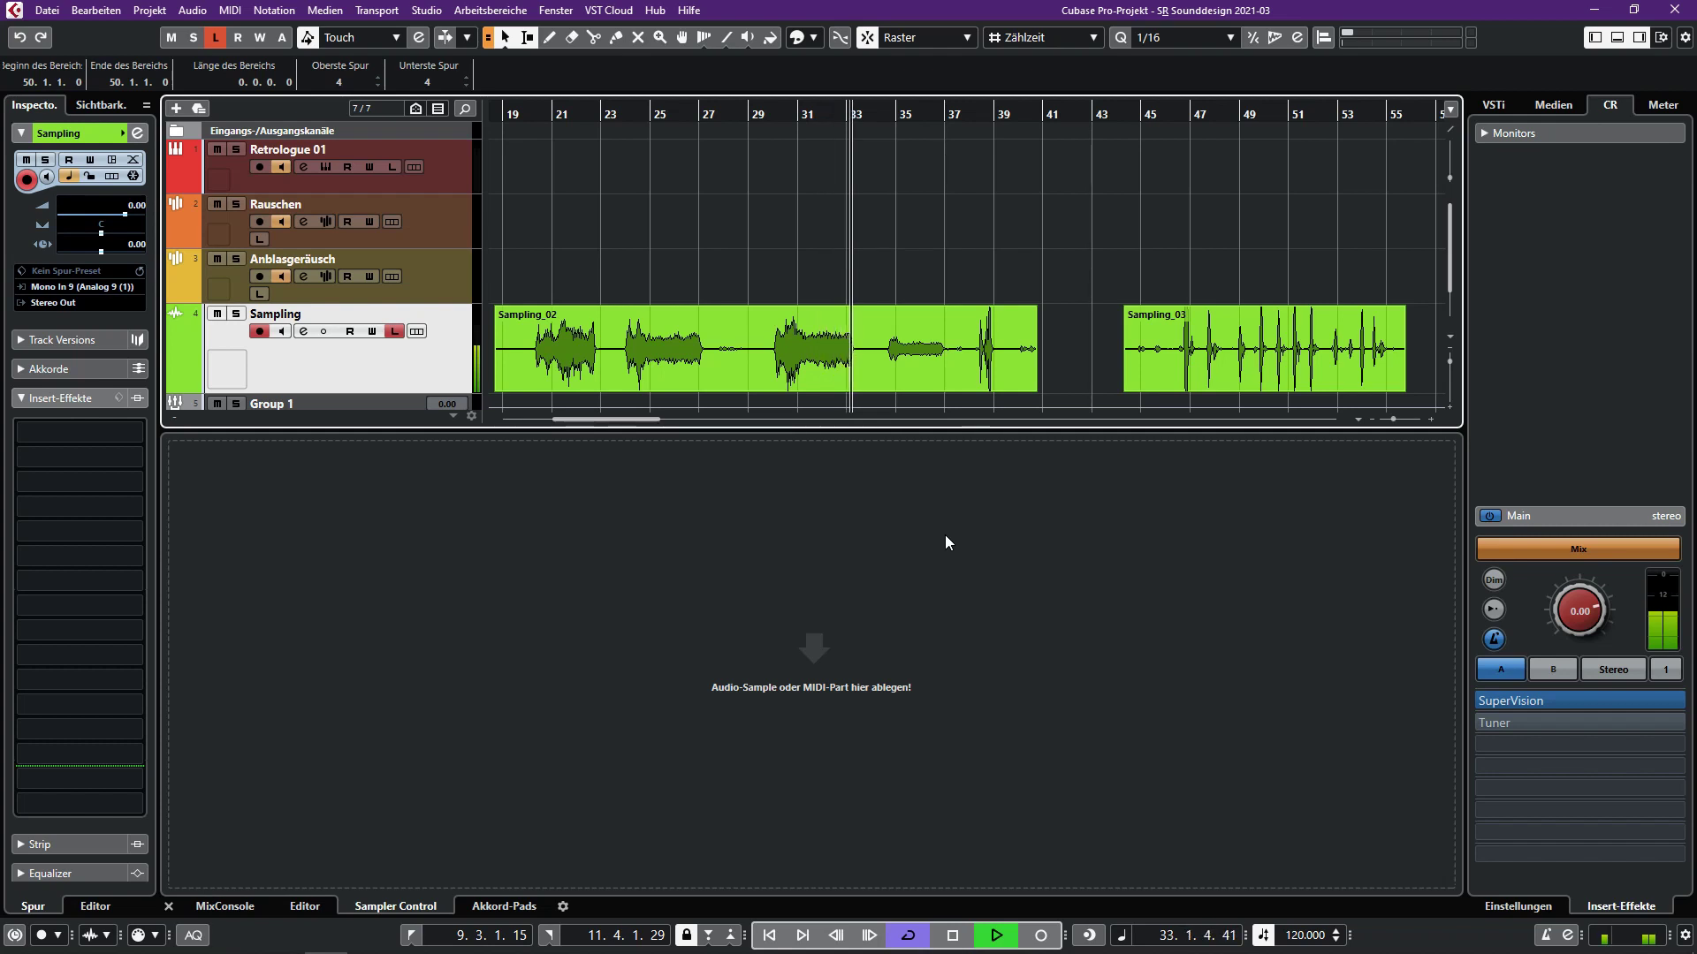
key(space)
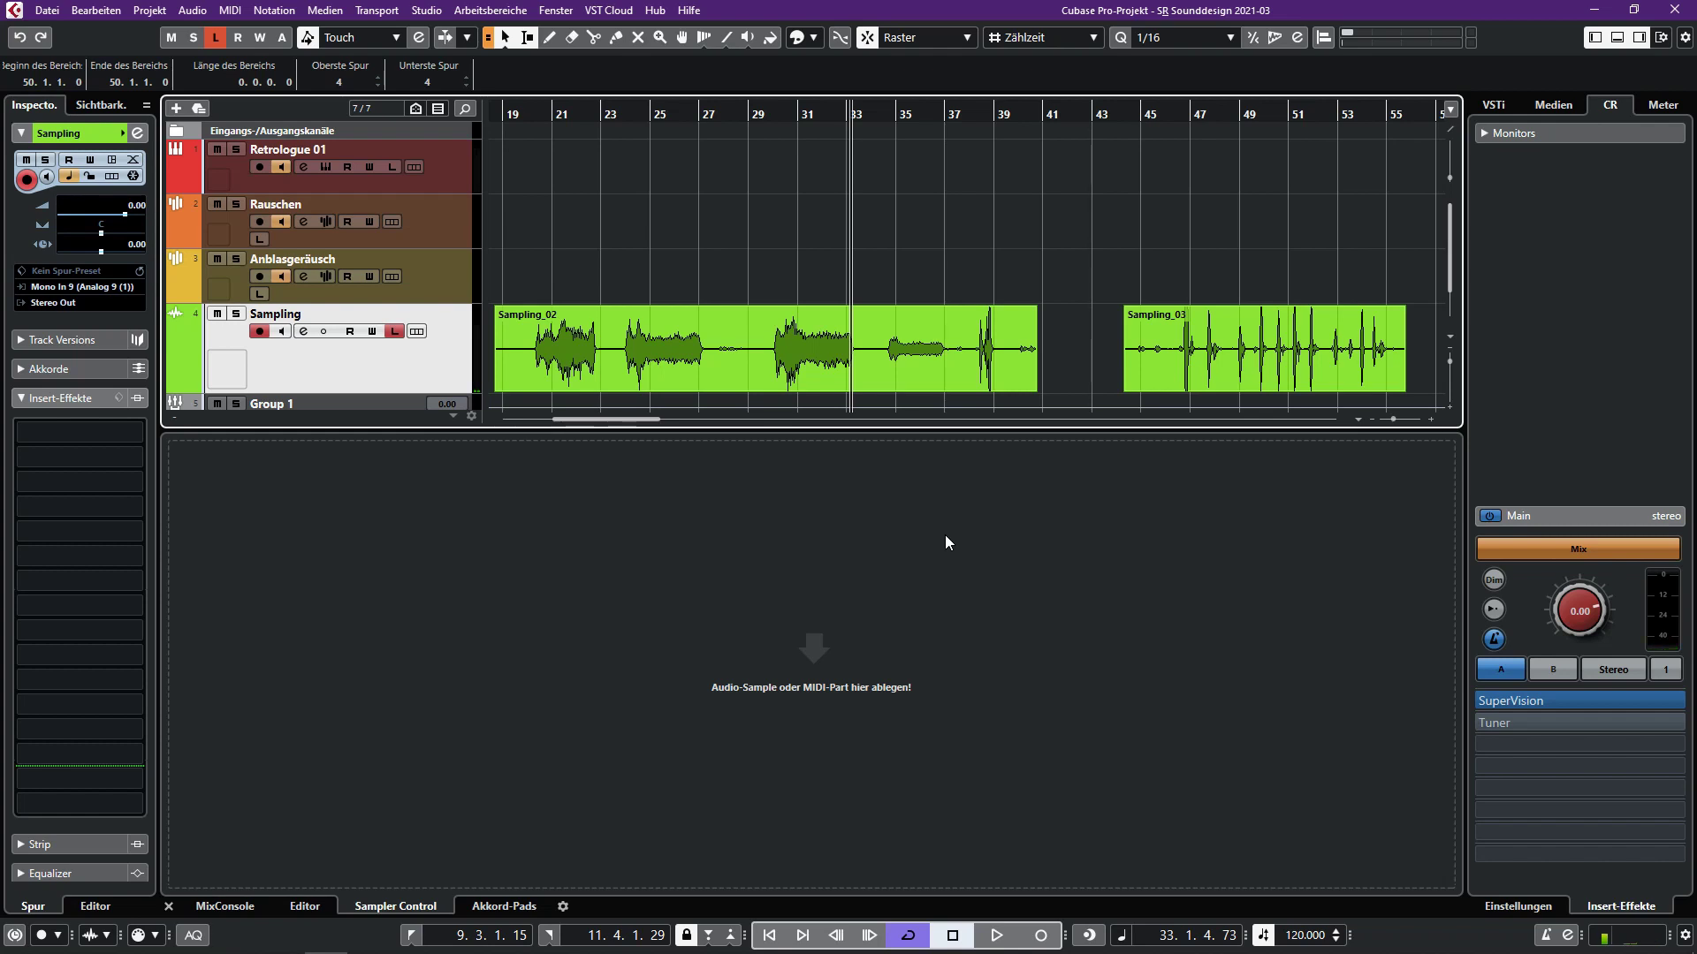
click(808, 327)
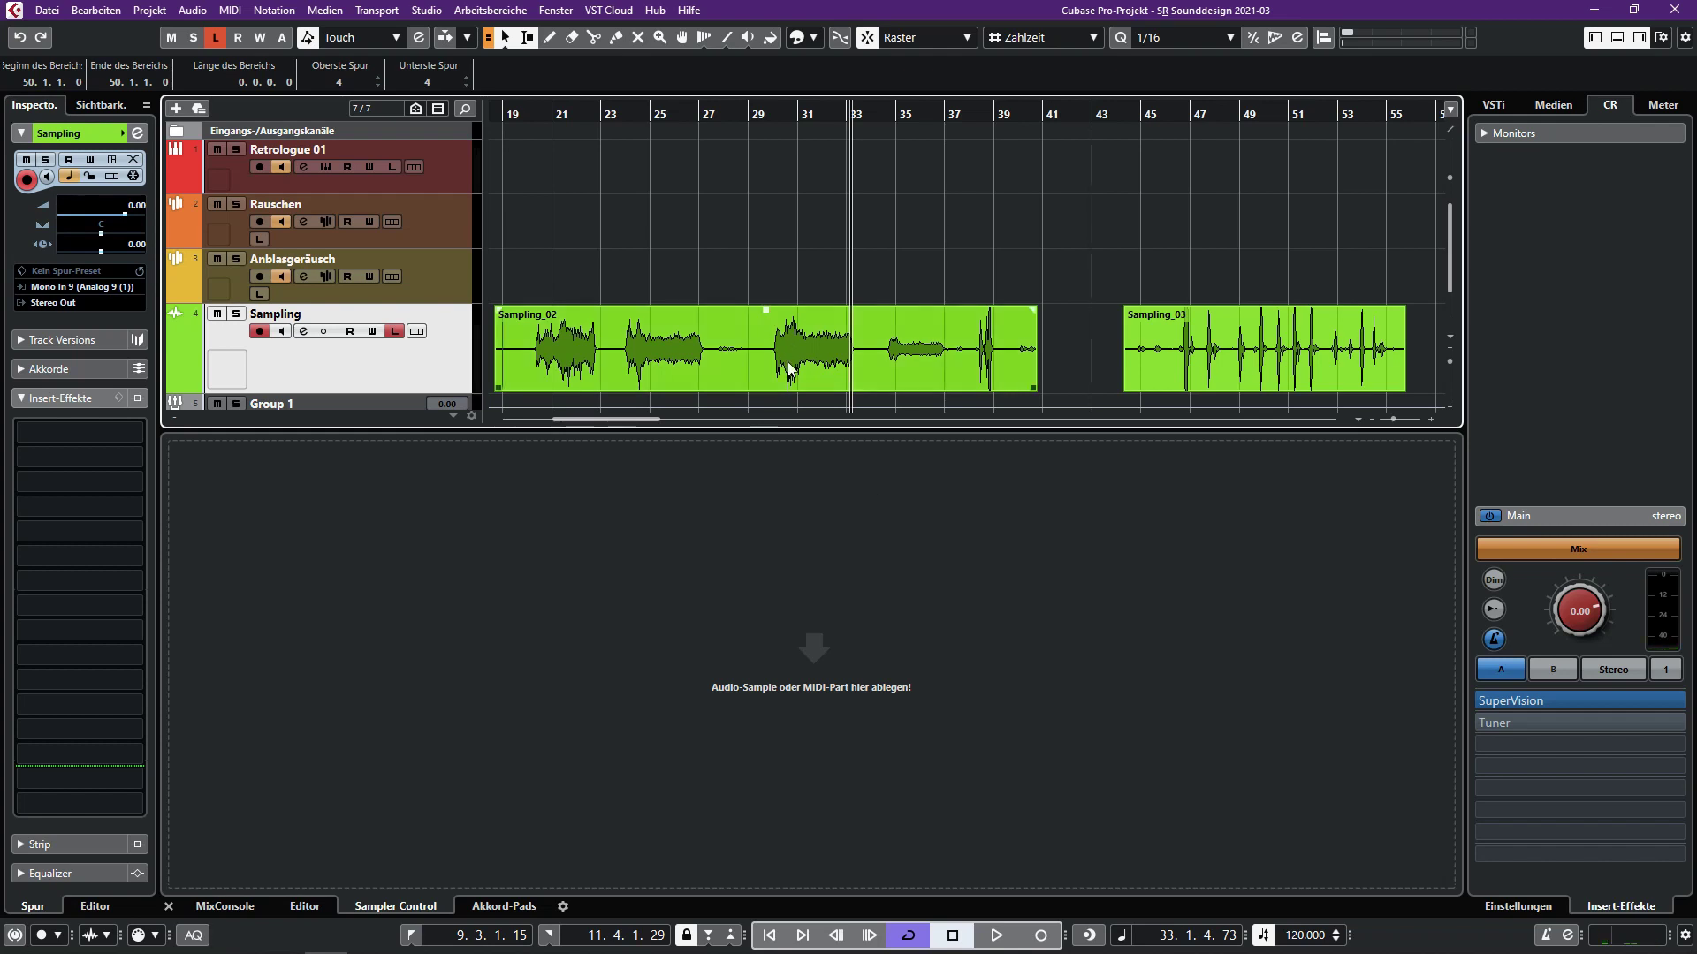
Step: Show the Rauschen sampler track's waveform with its sample and loop ranges, and isolate the track with Listen
click(436, 226)
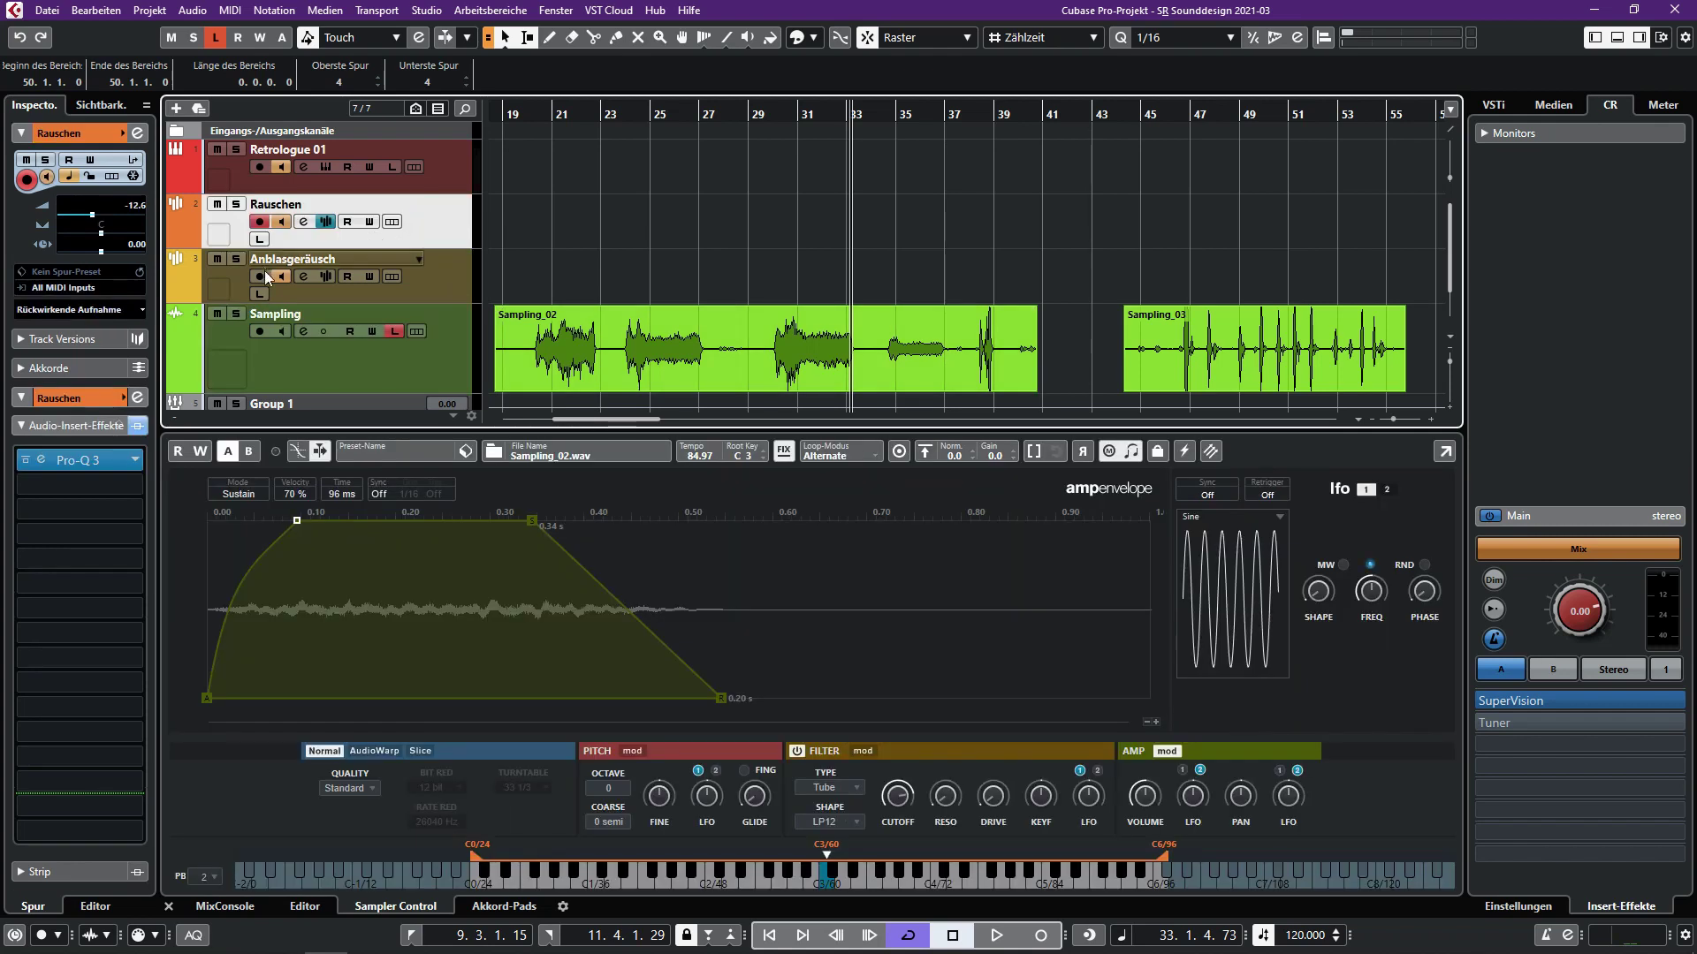
click(1166, 751)
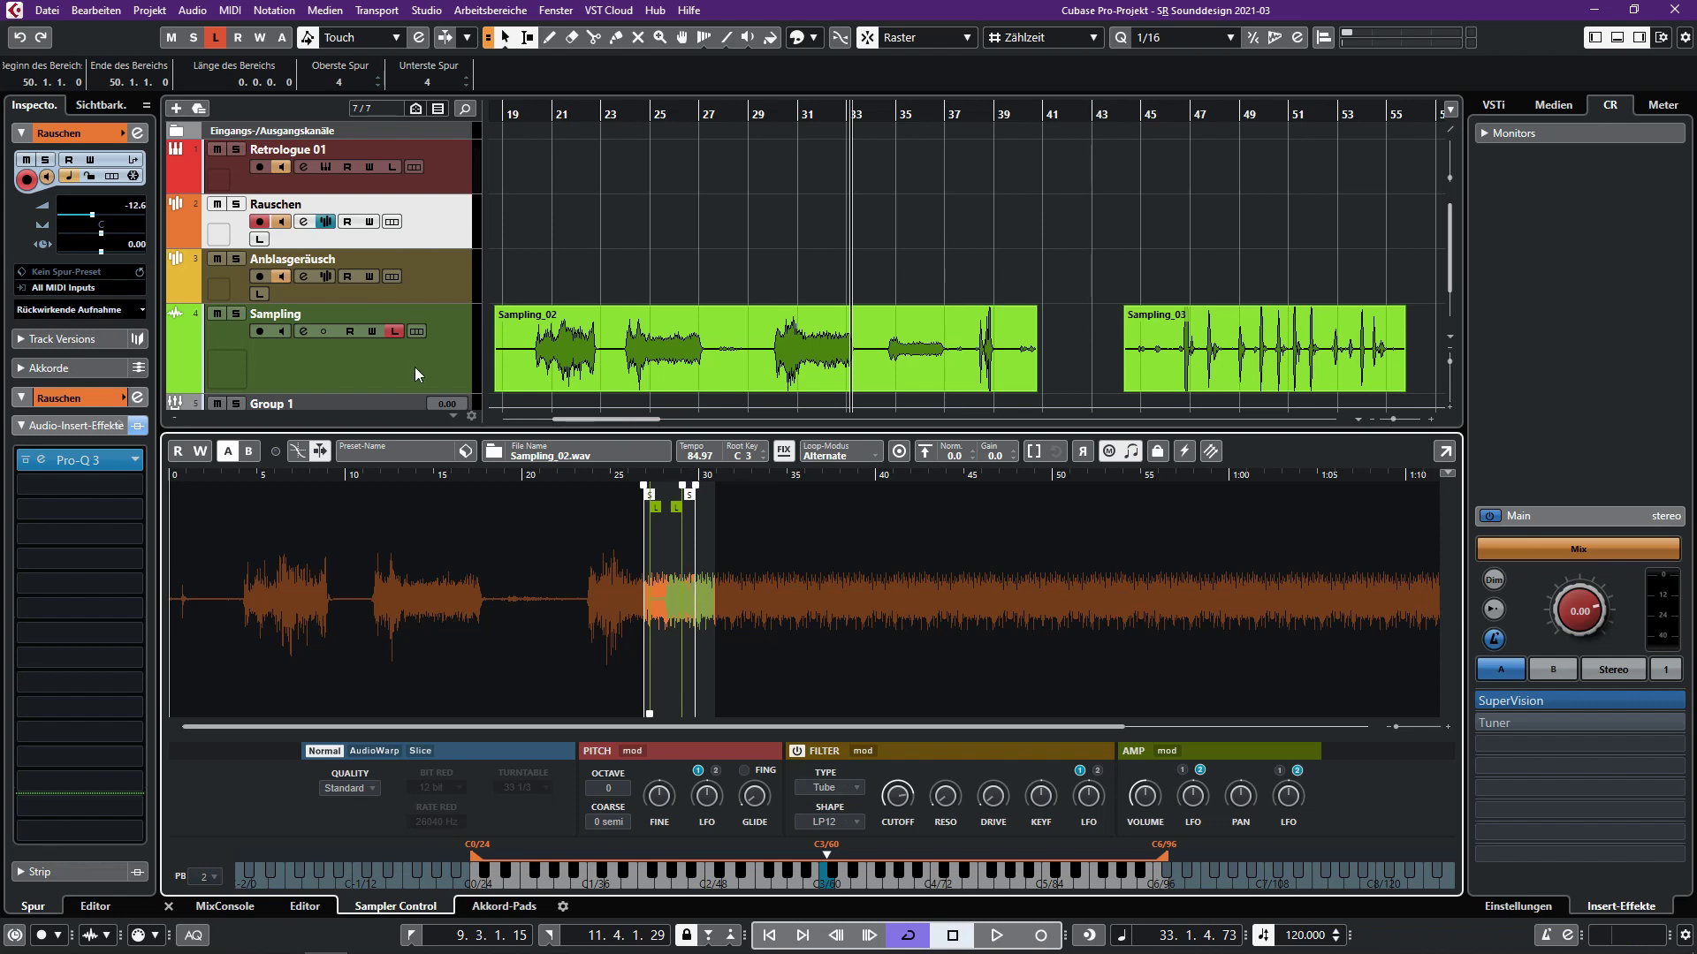
click(259, 239)
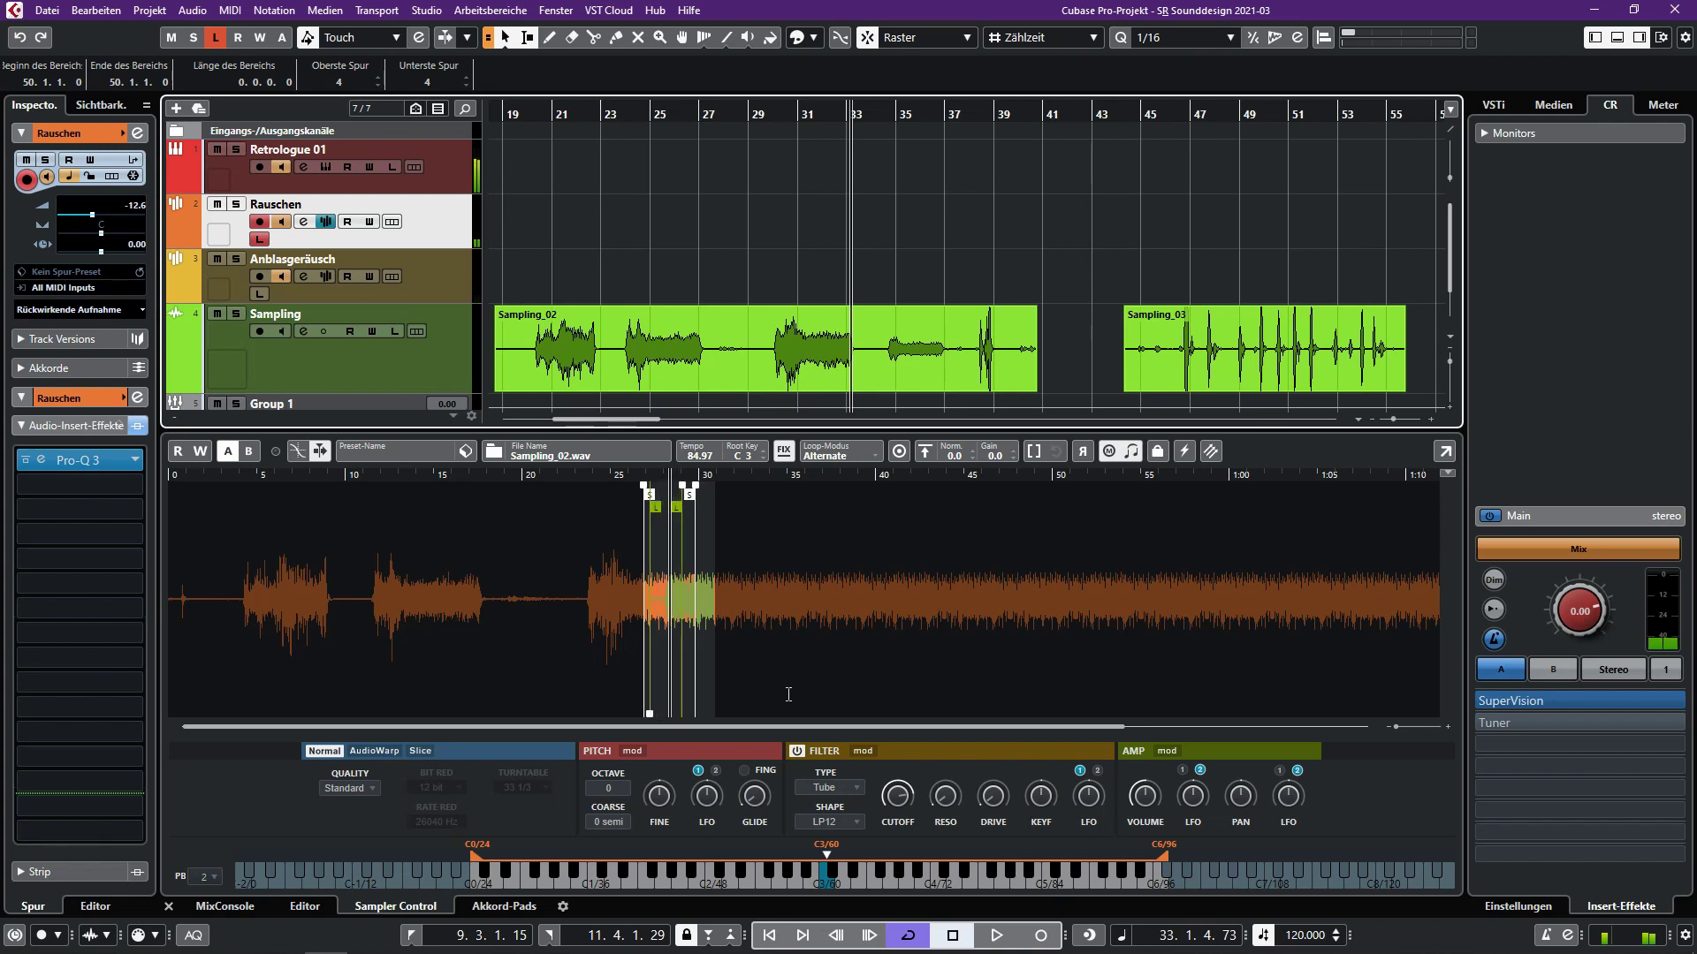
Step: Inspect Rauschen's Pro-Q 3 equalizer curve and its sampler filter and amp envelopes
click(44, 460)
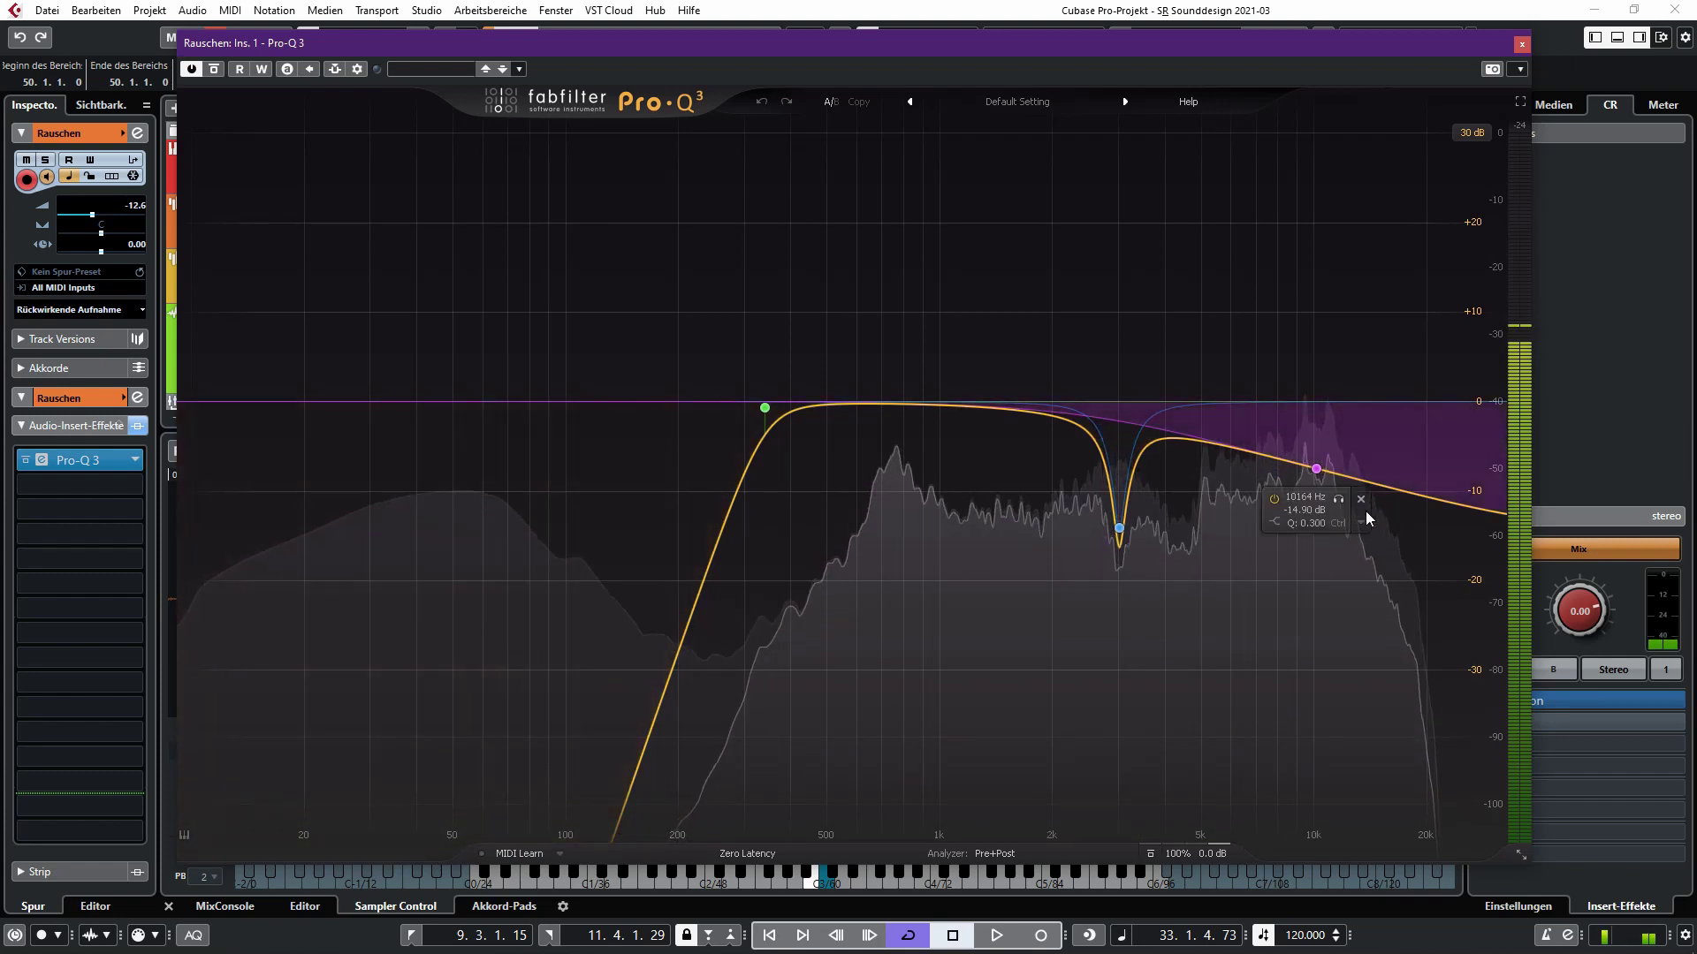
click(1522, 44)
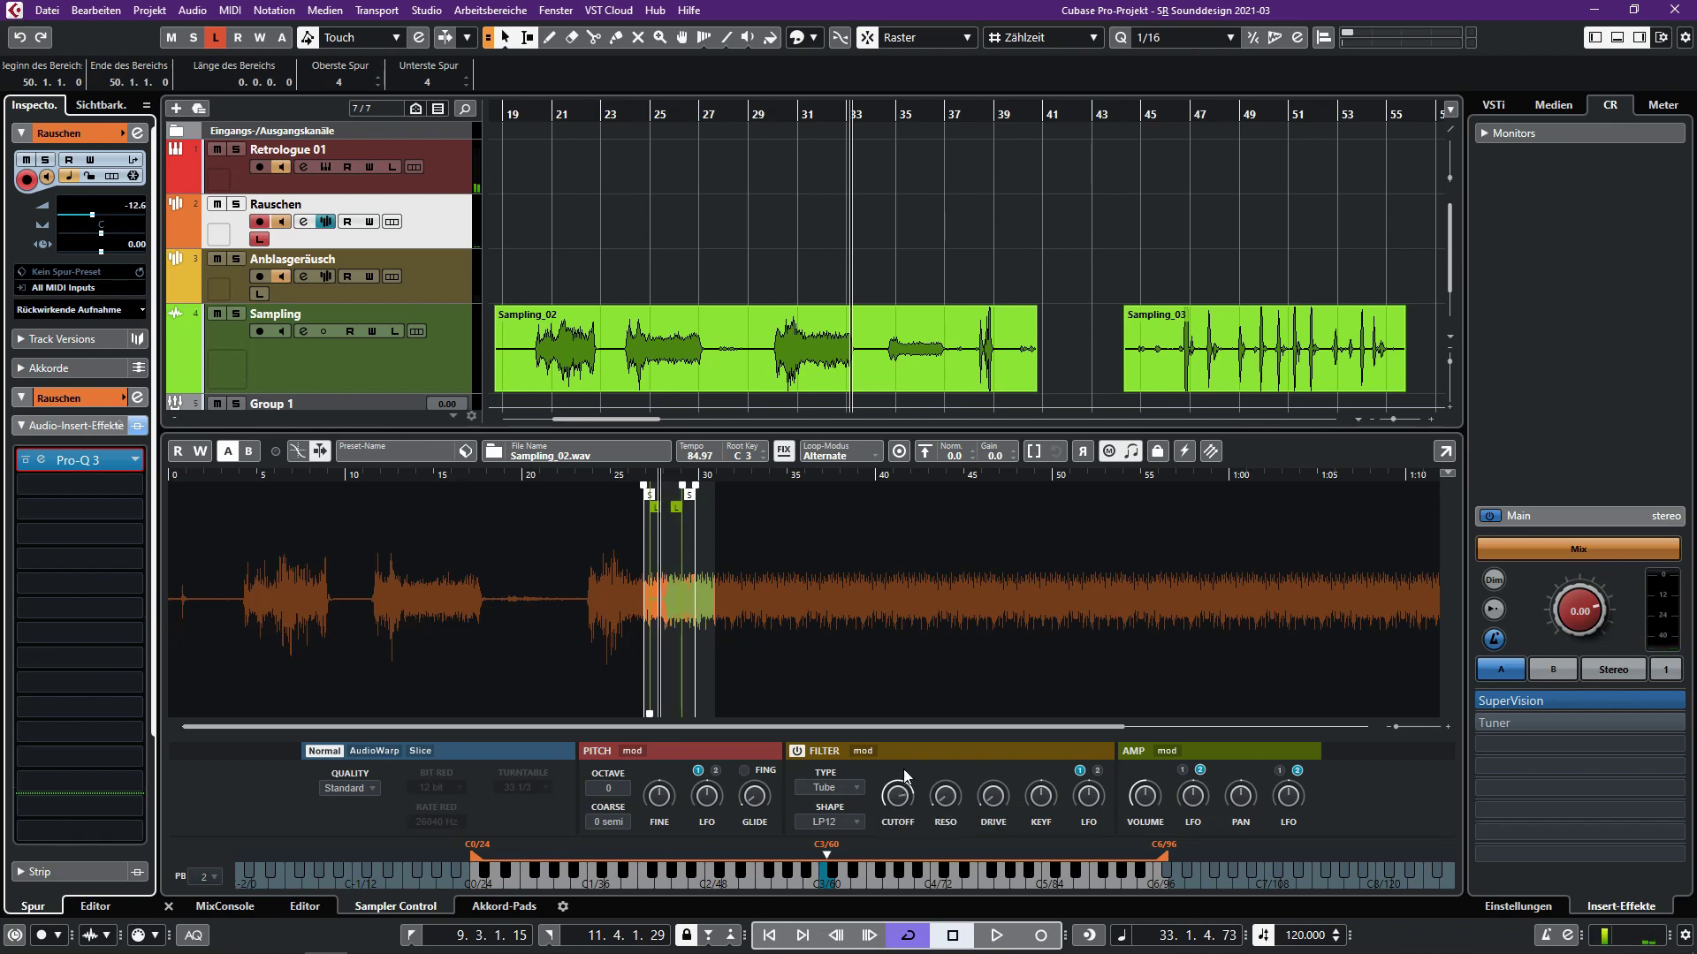
click(862, 751)
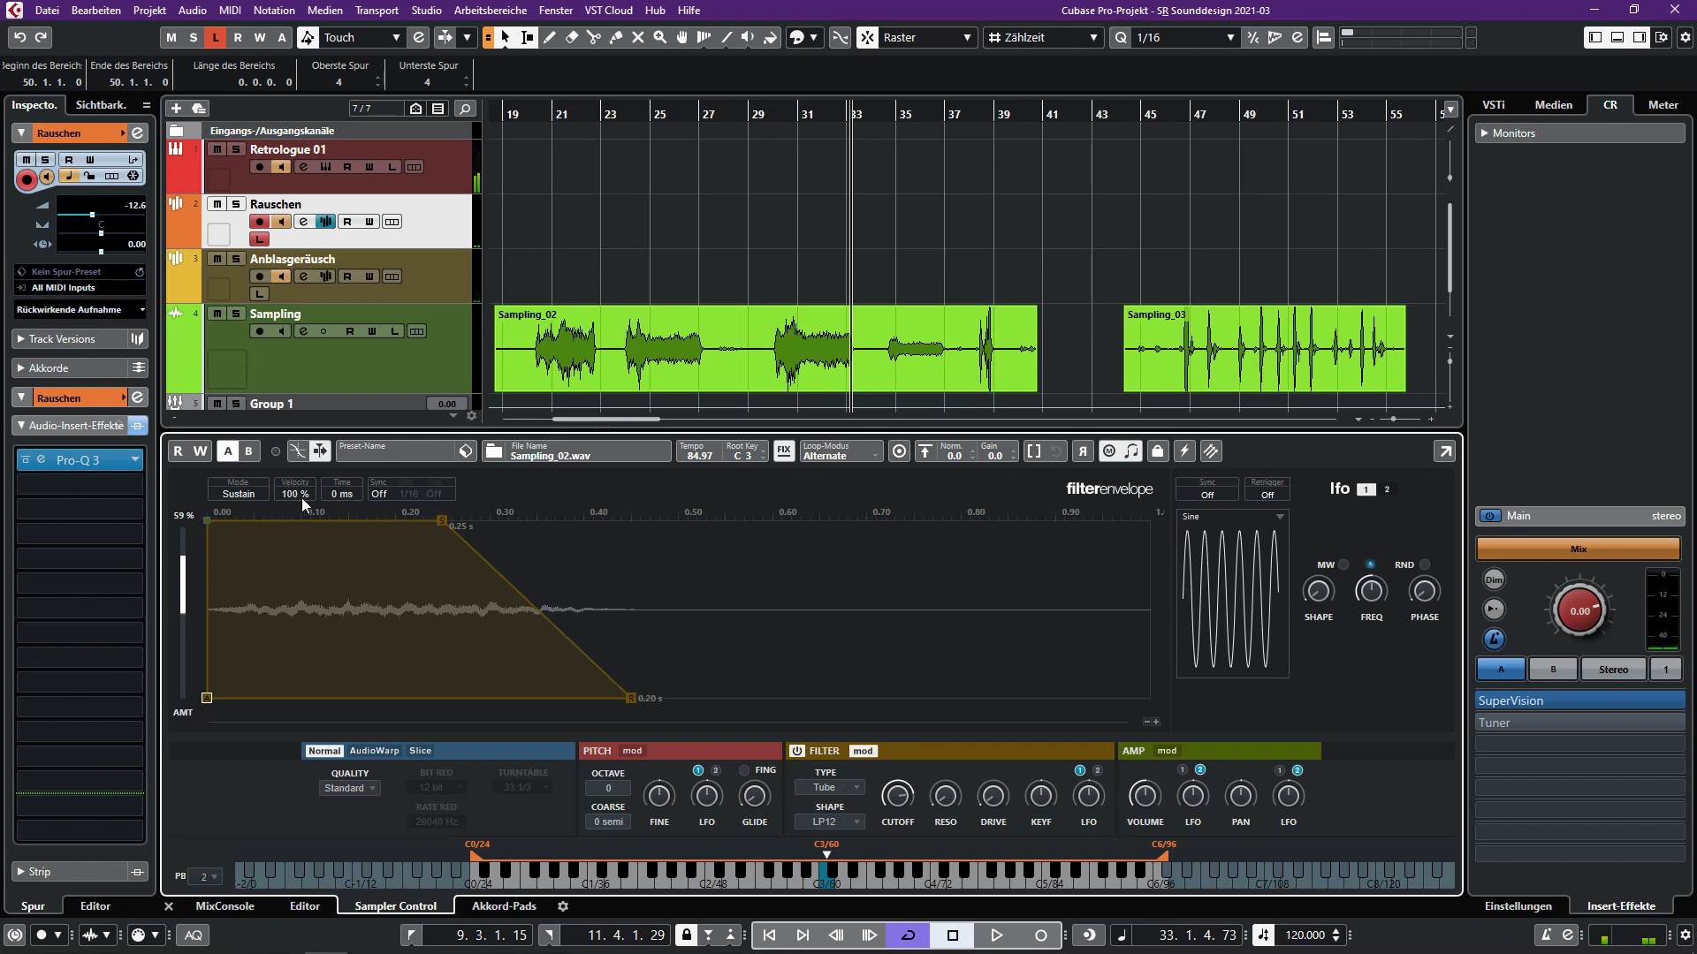
click(1166, 751)
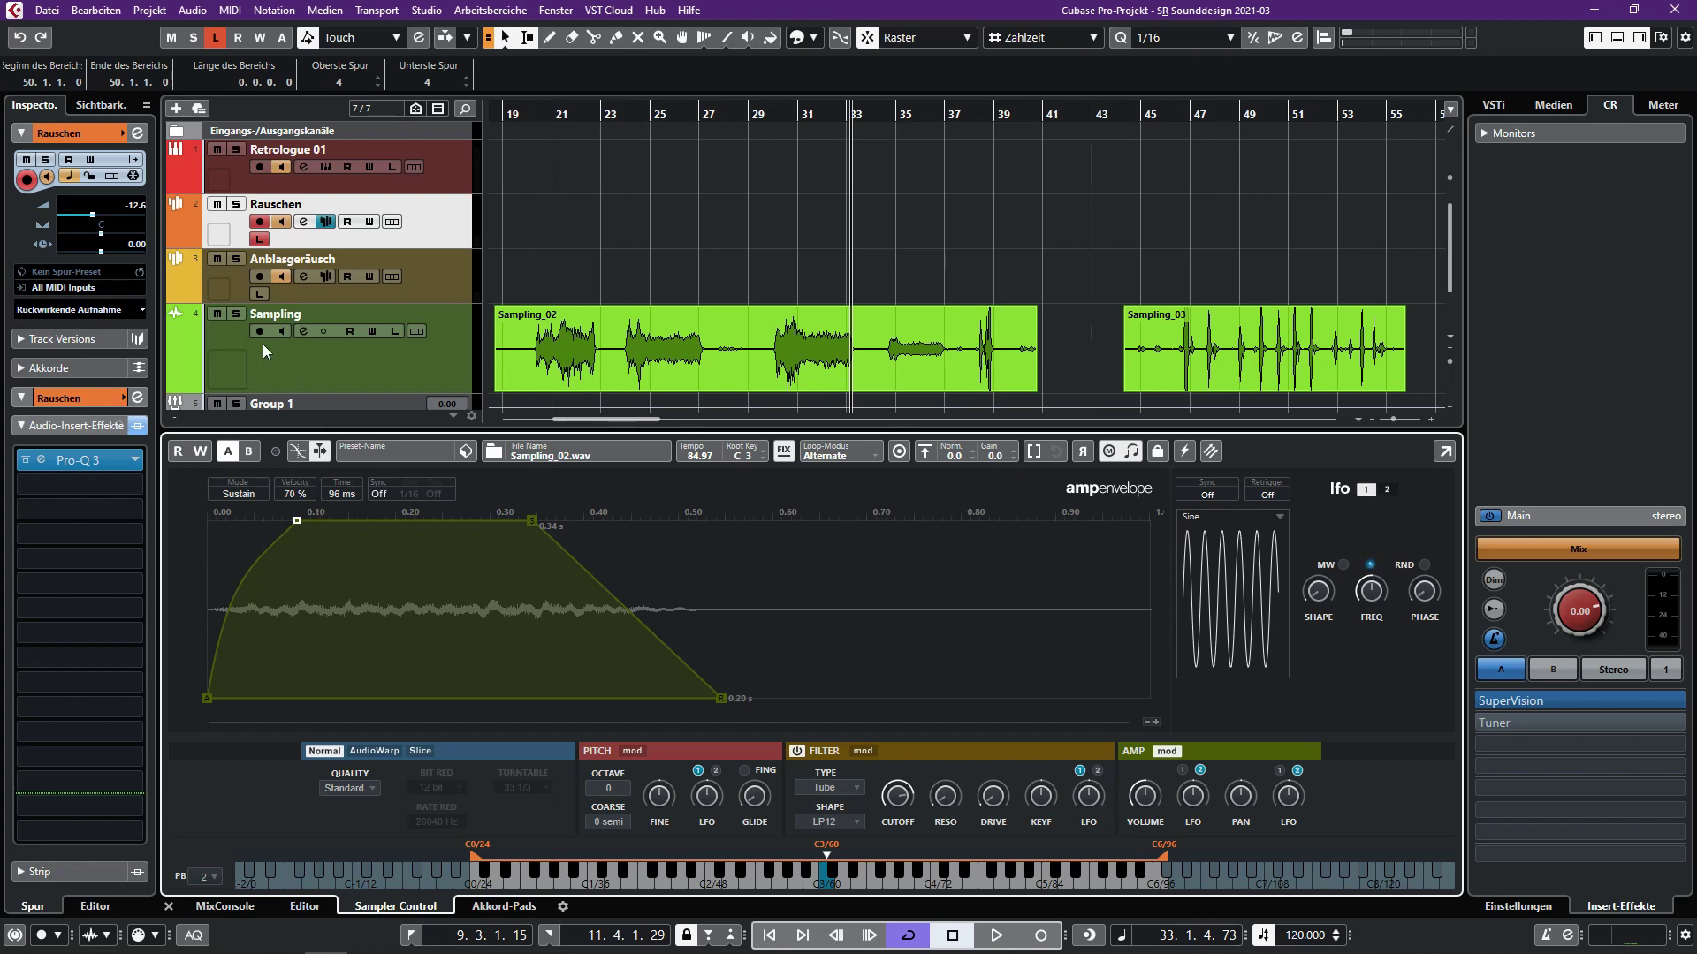
Step: Audition the Anblasgeräusch track with Listen instead of Rauschen and inspect its filter and amp envelopes, then end Listen mode
click(290, 294)
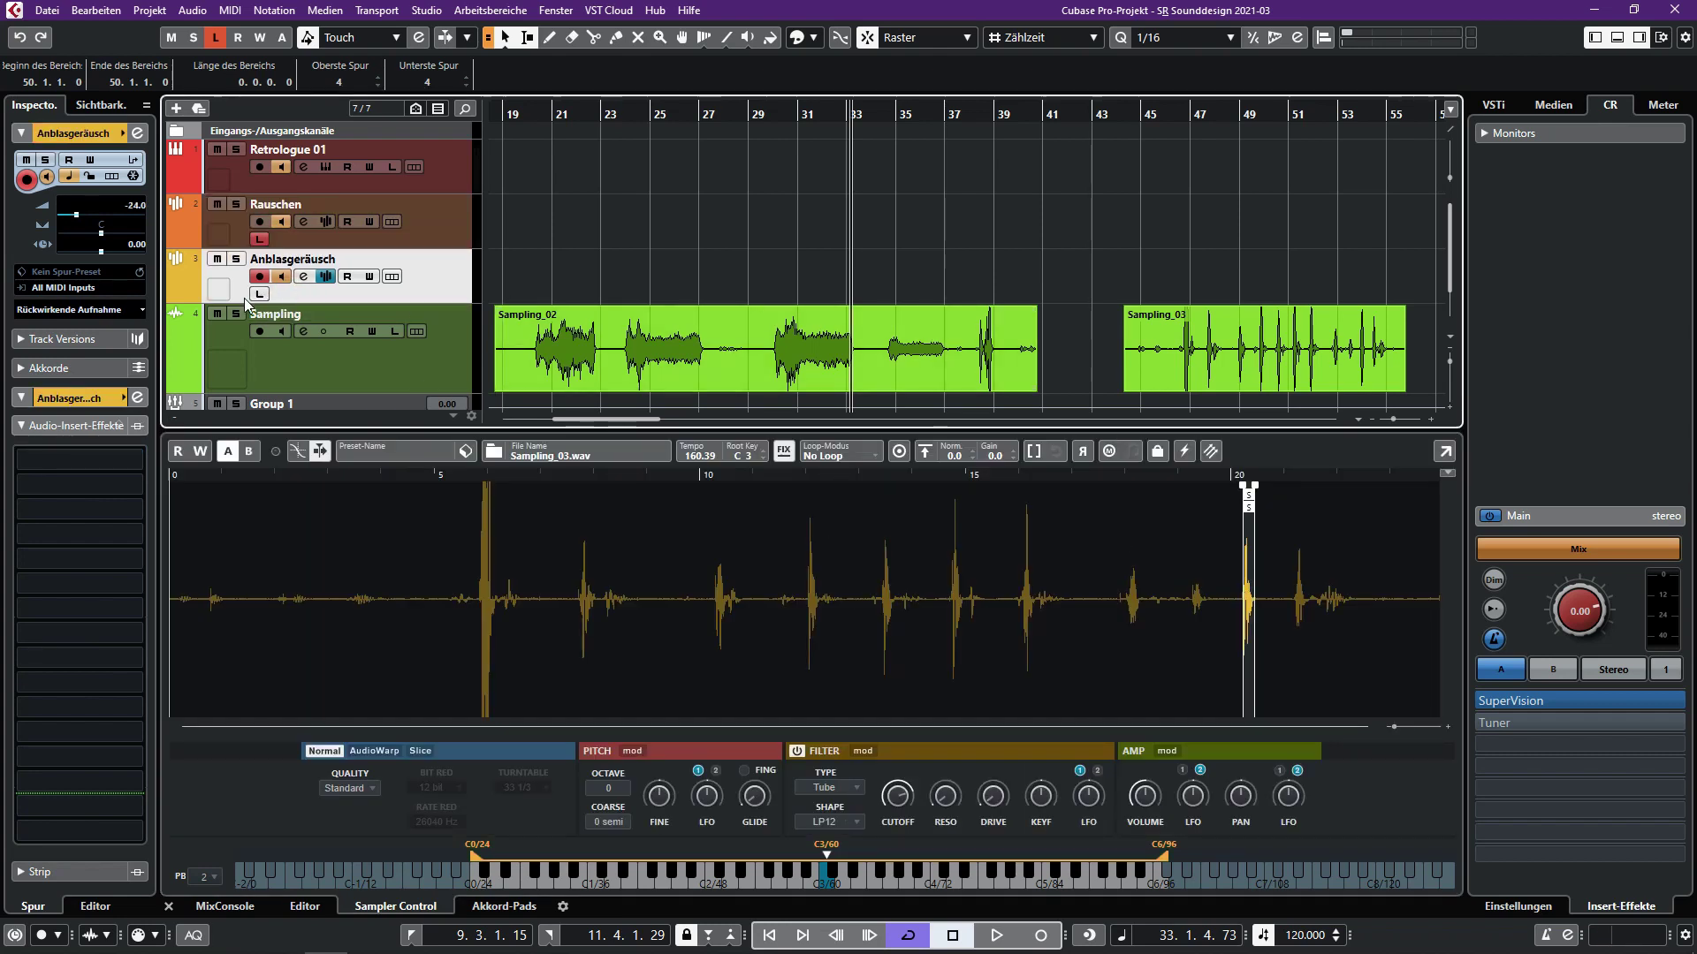
click(258, 293)
click(259, 239)
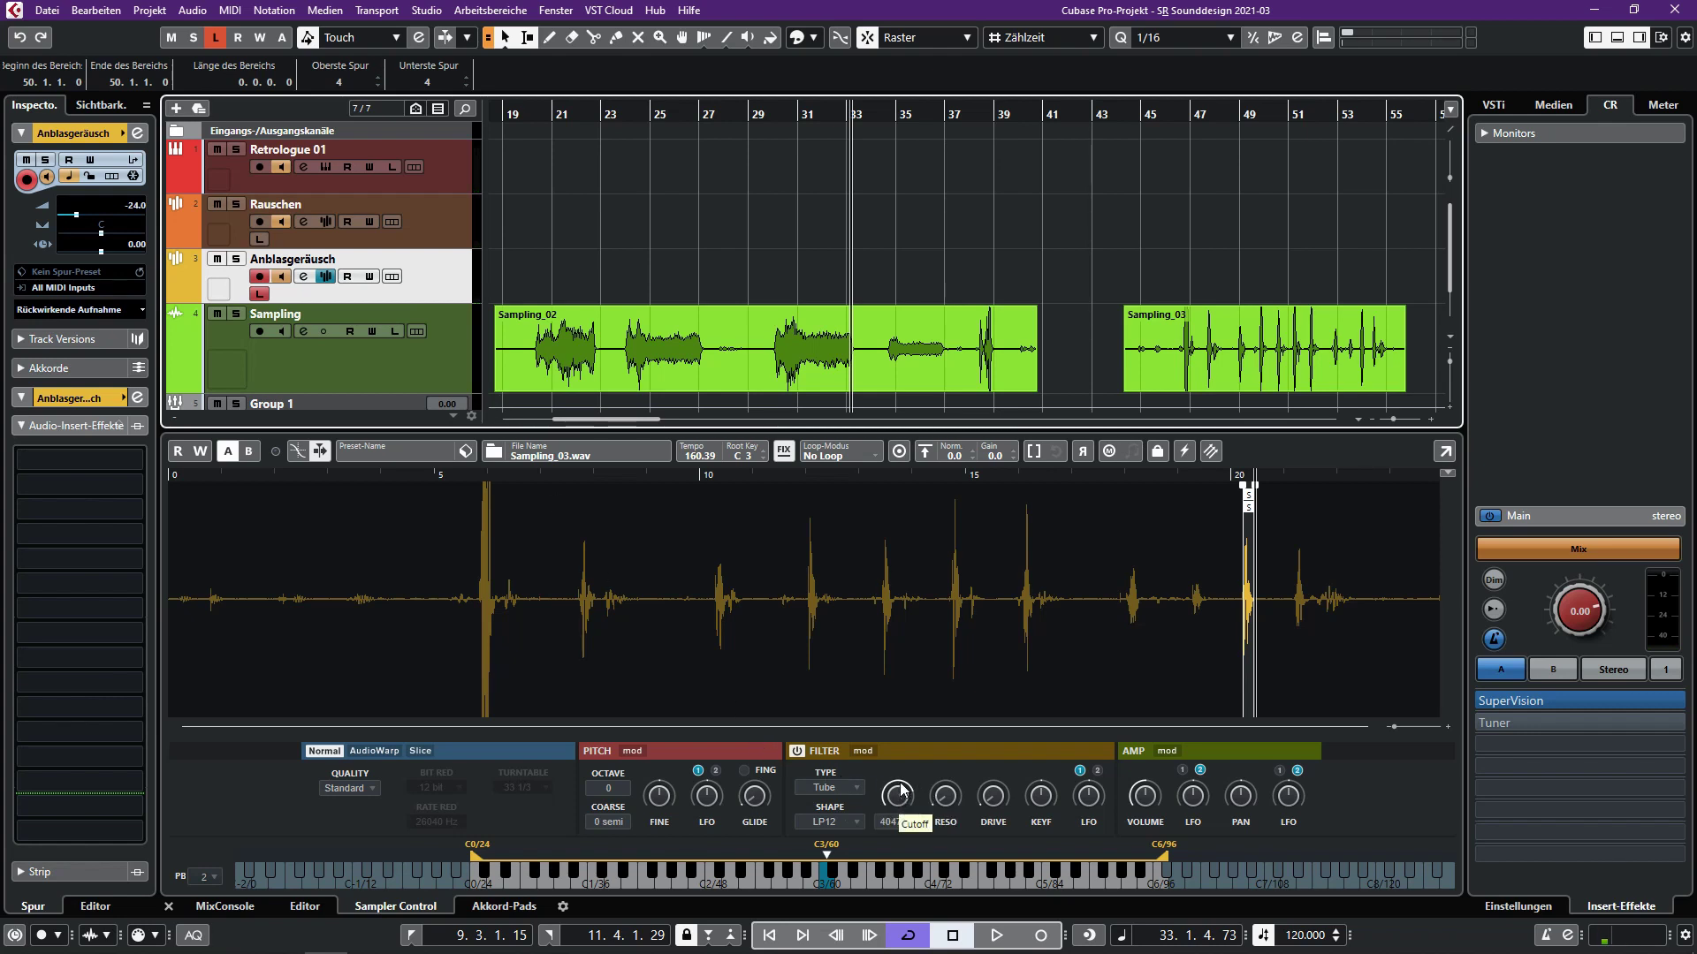
click(862, 751)
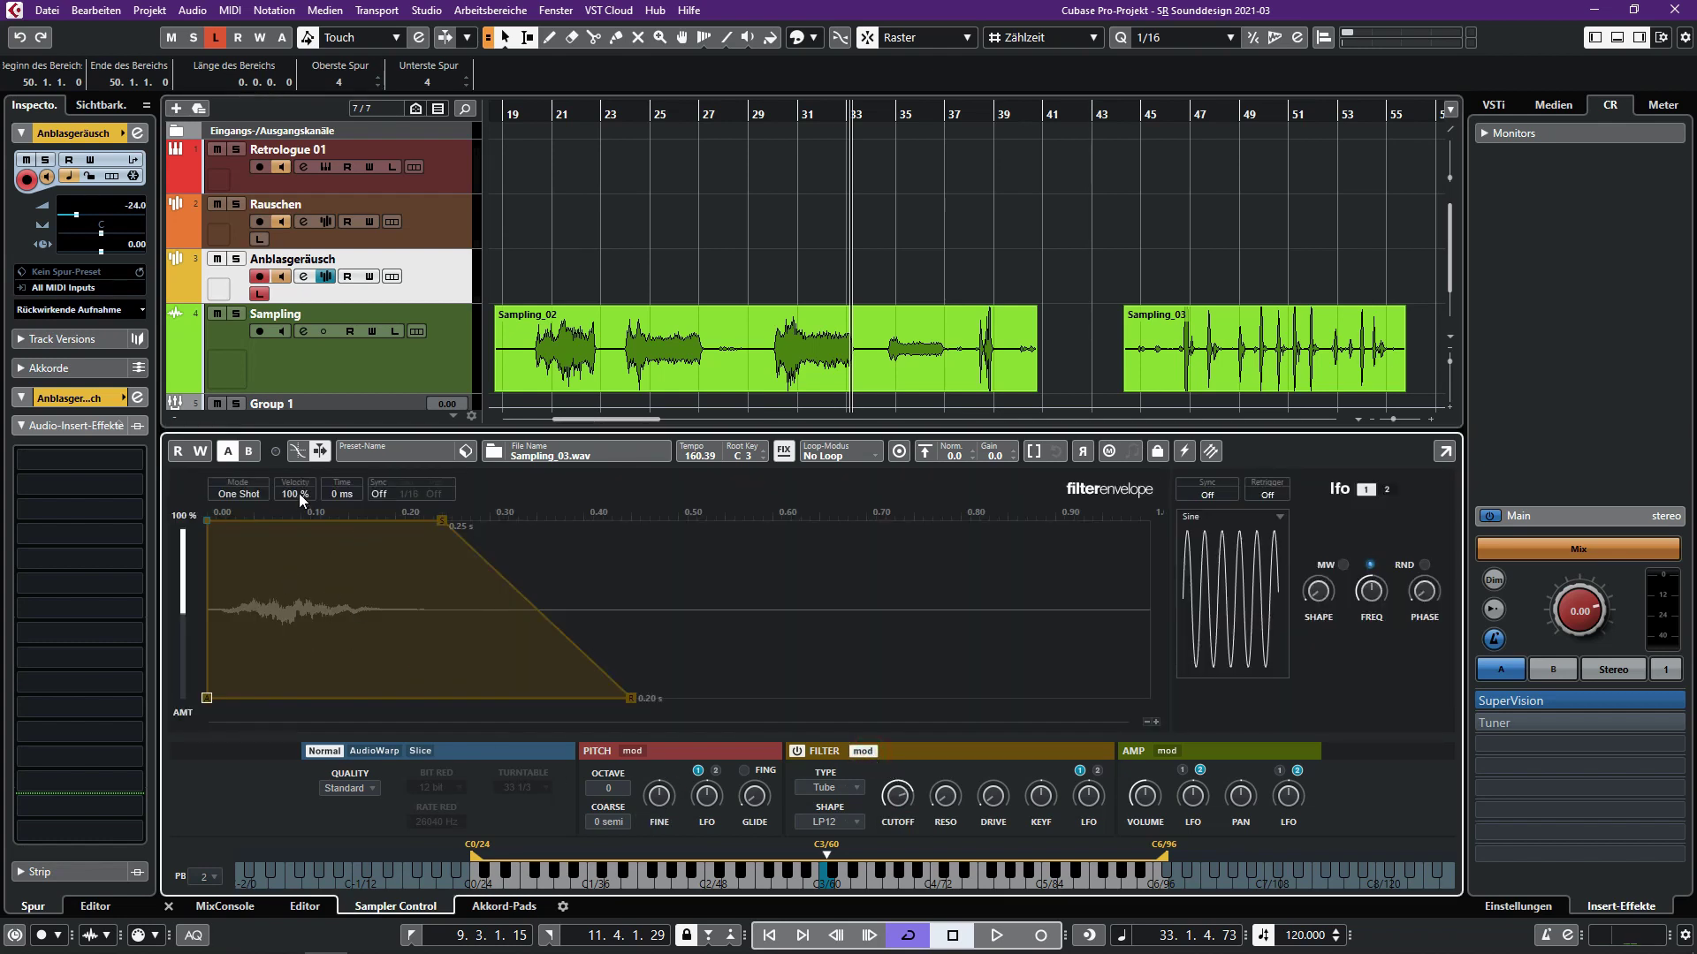
click(1168, 751)
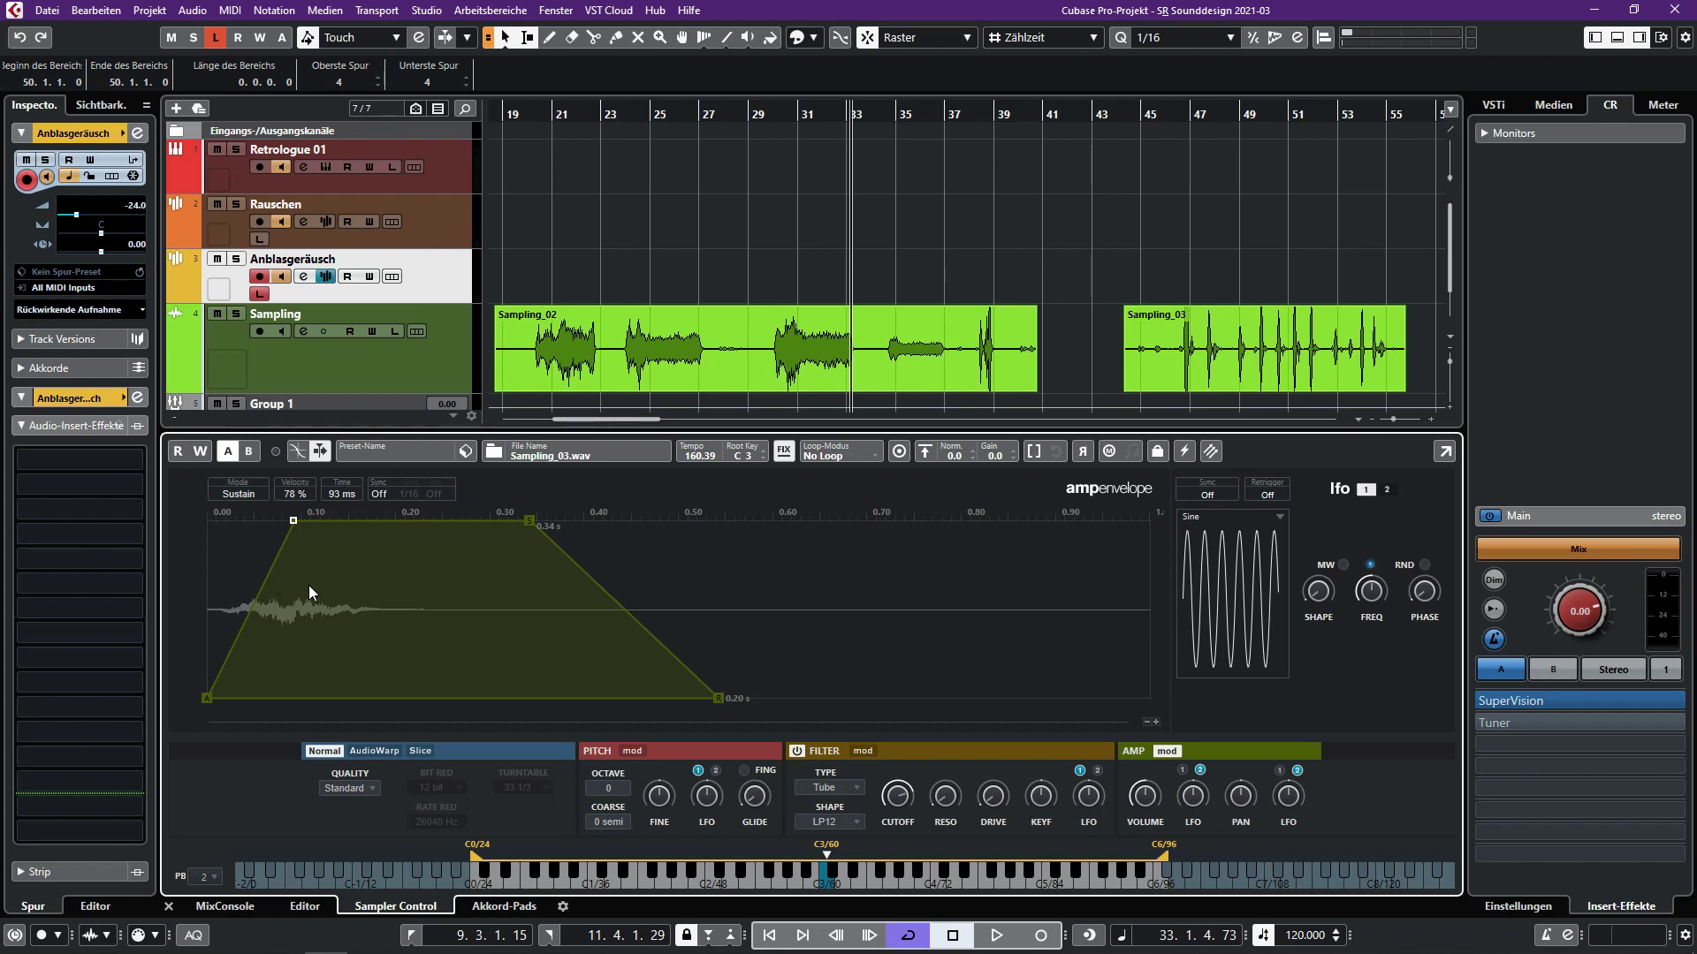
click(259, 294)
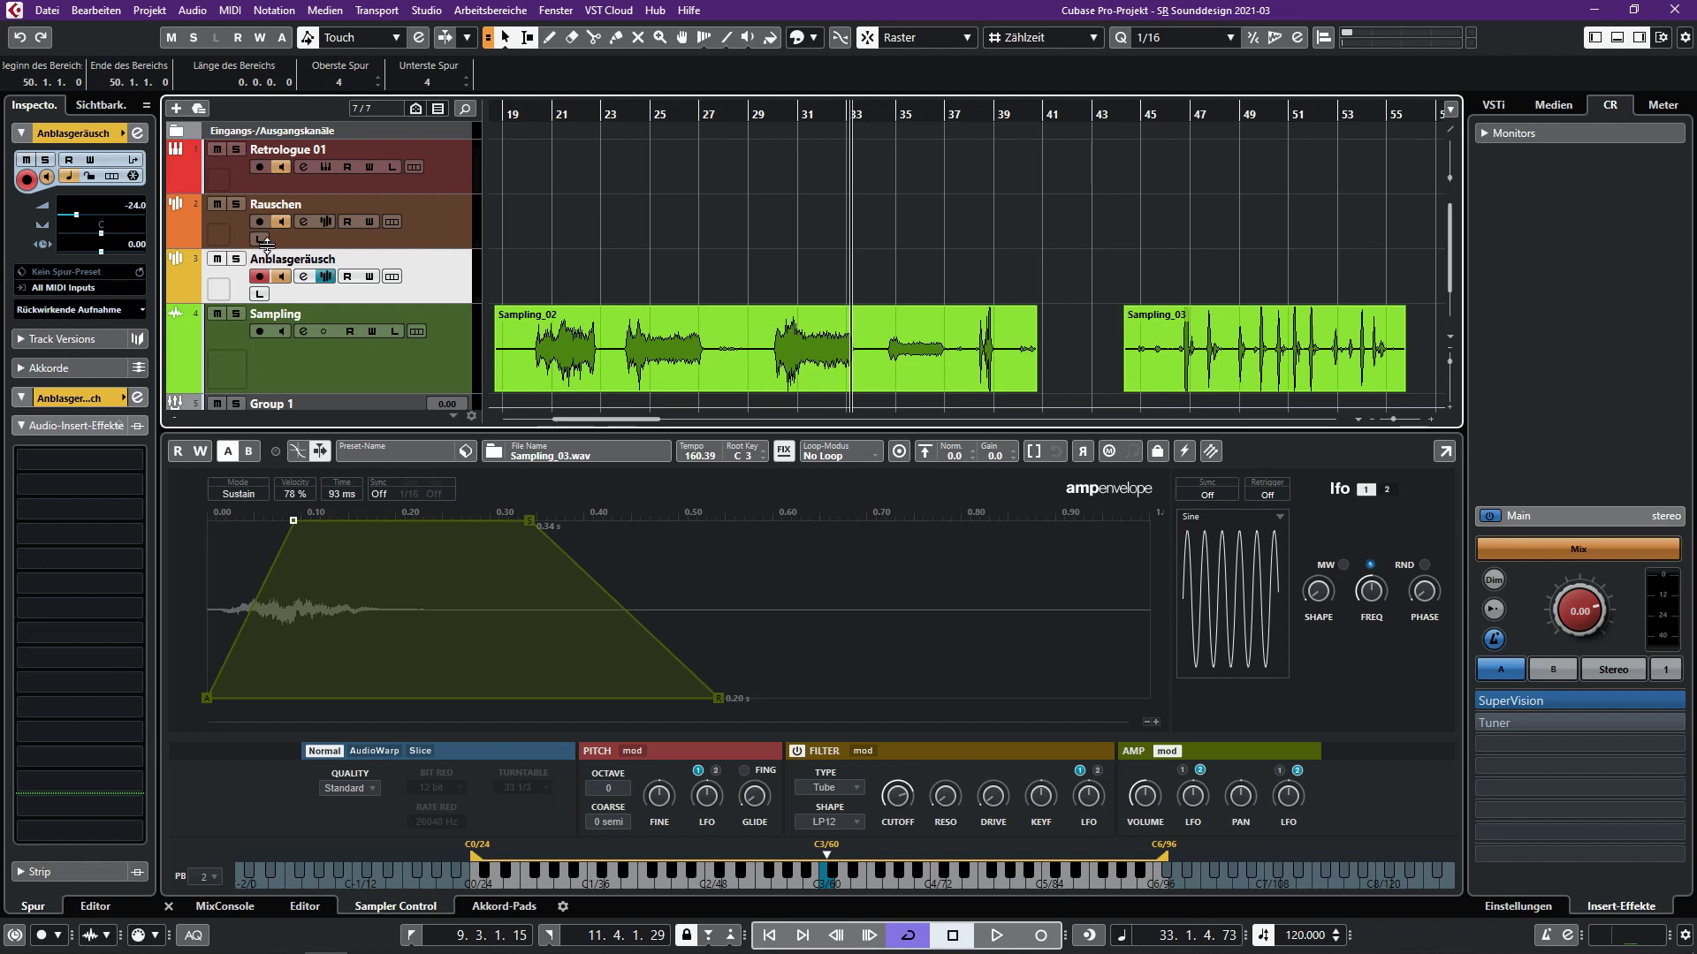
Step: Isolate the Retrologue 01 track with Listen and open its synth editor over the arrangement
click(326, 166)
drag(776, 232, 815, 171)
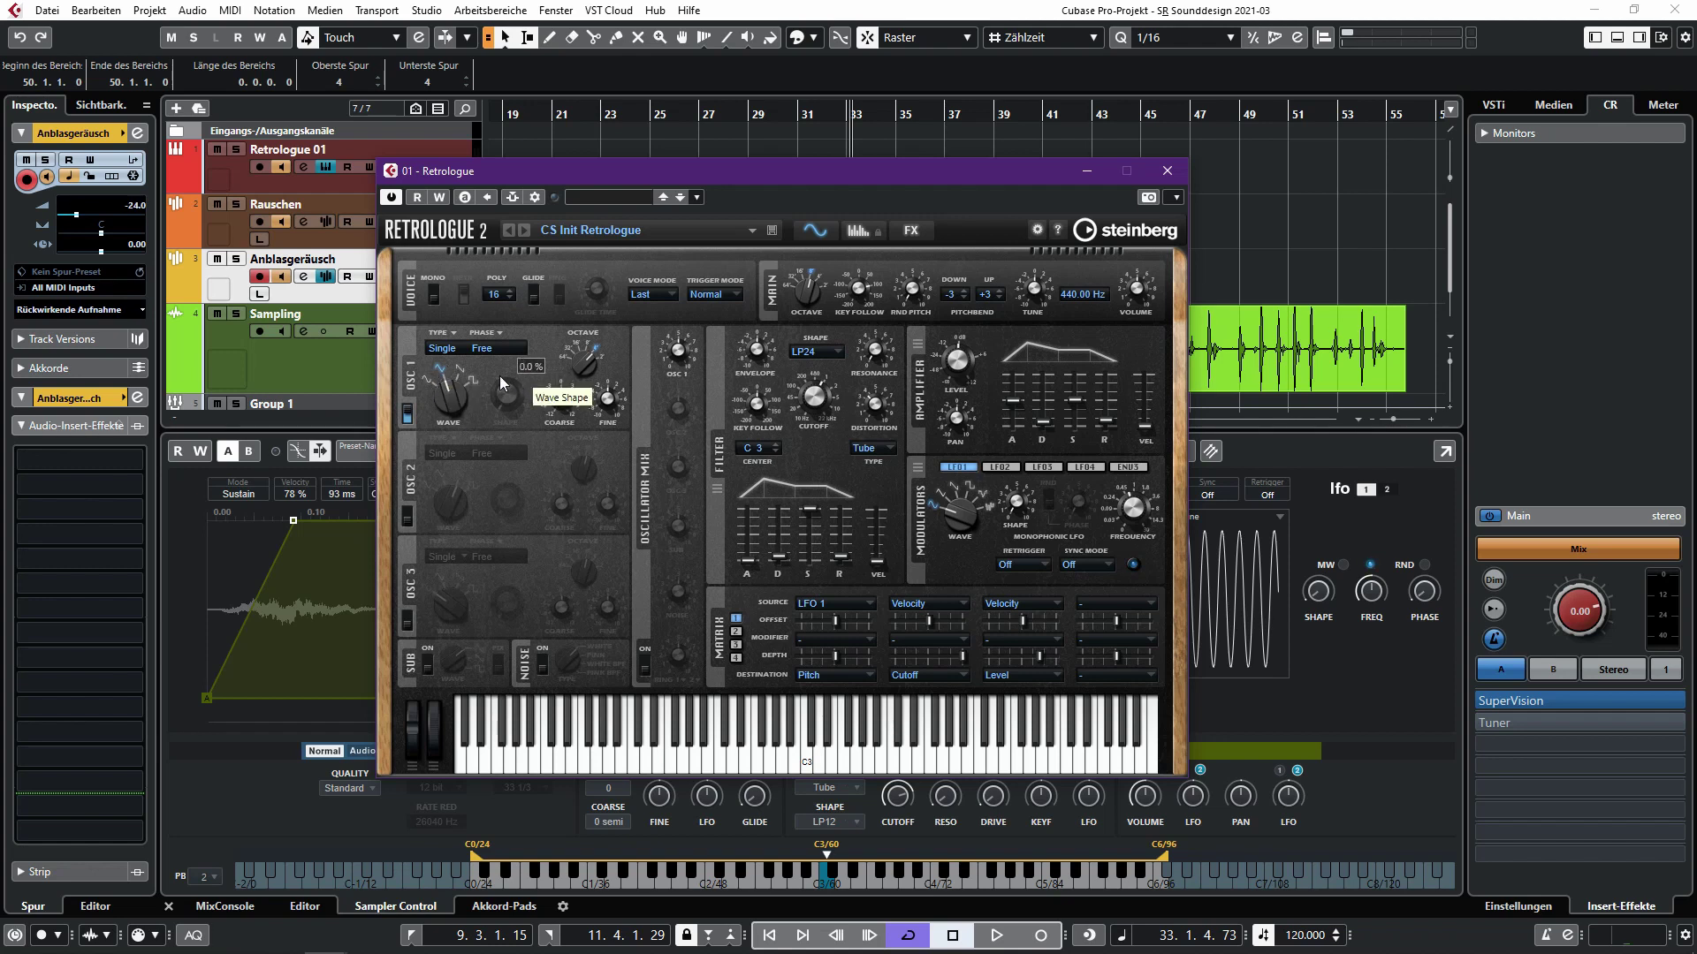
drag(615, 170, 750, 185)
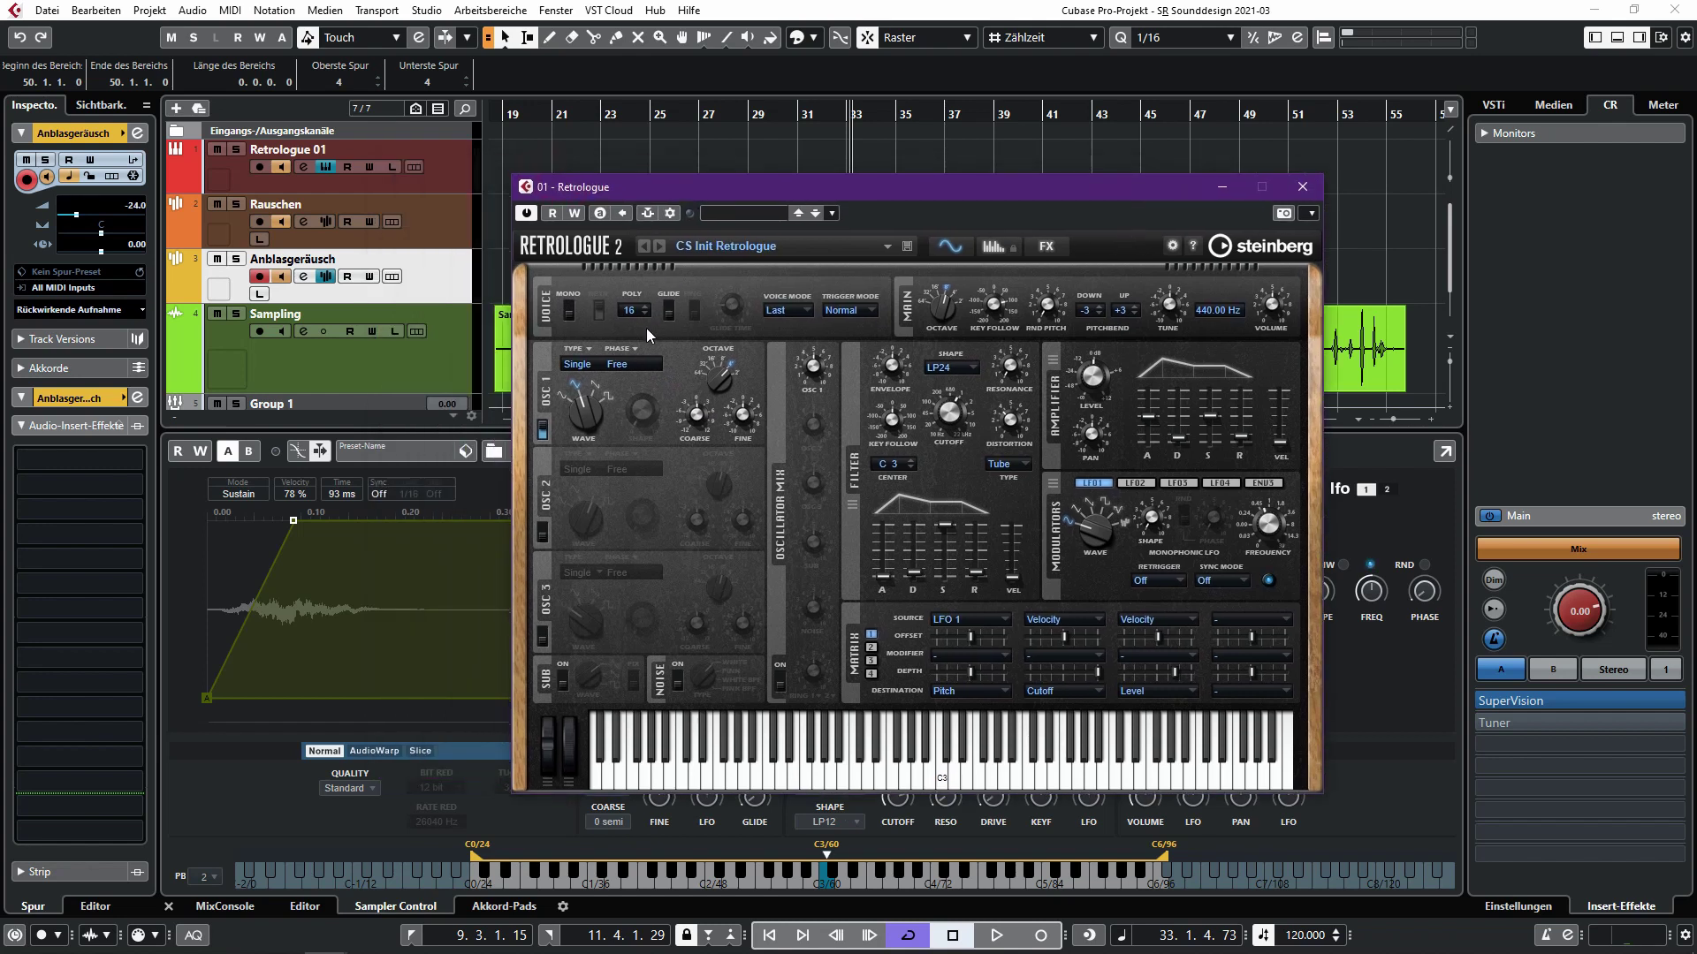
click(442, 166)
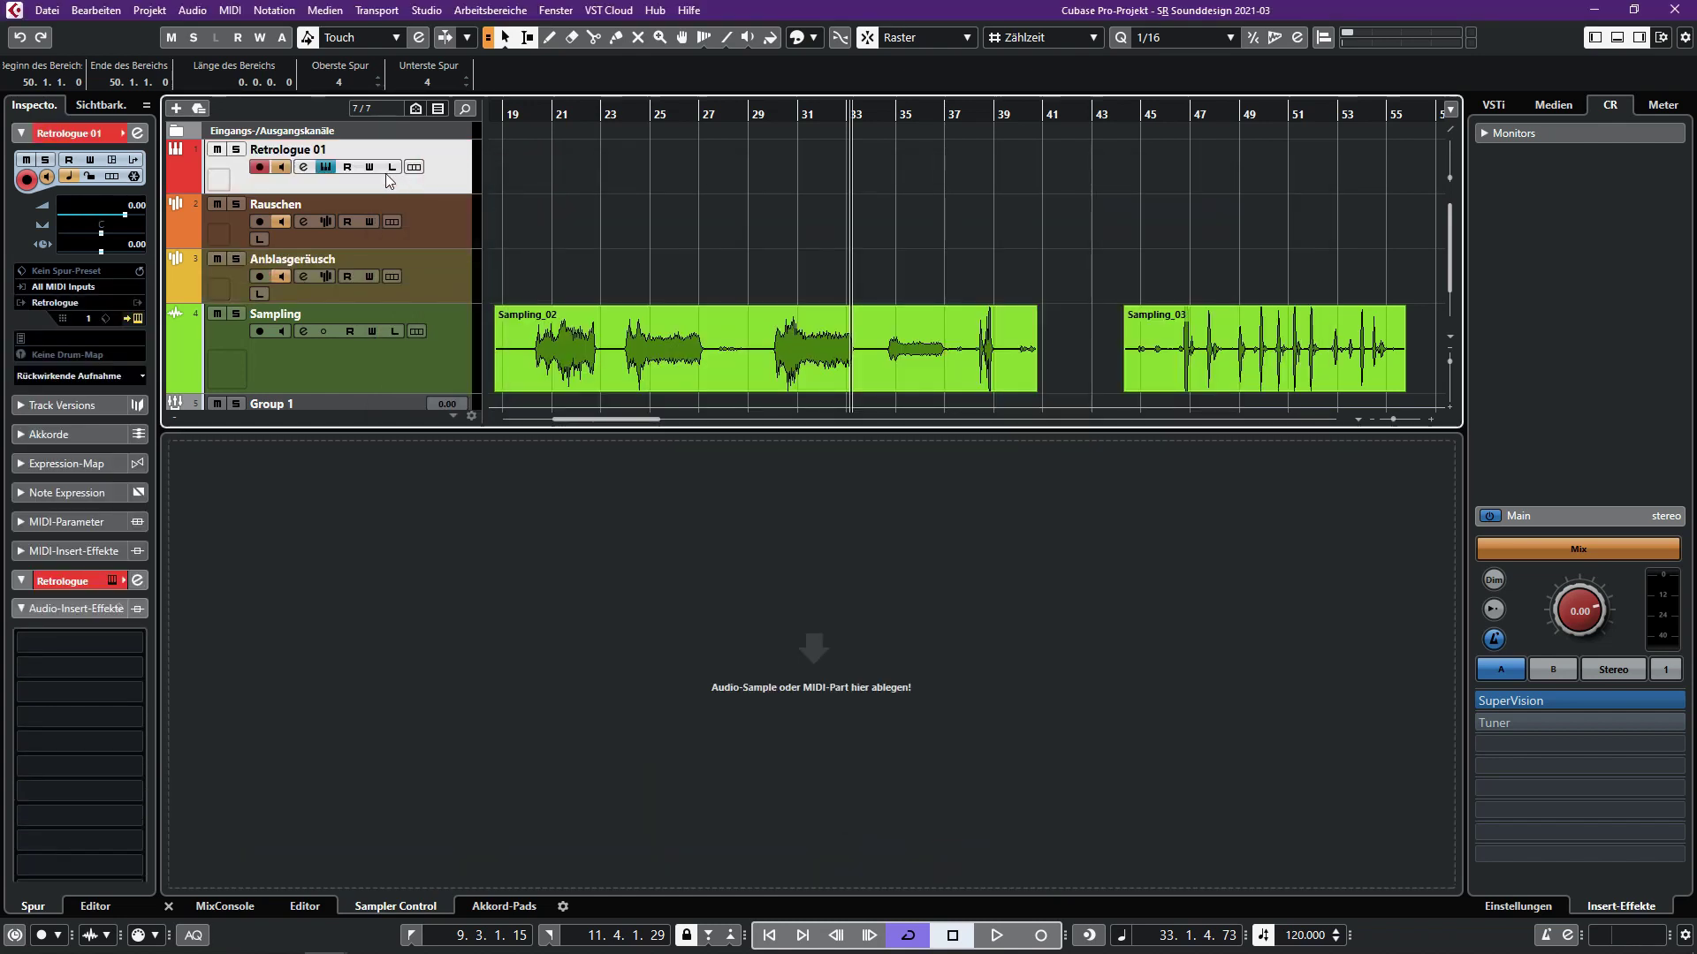
click(391, 167)
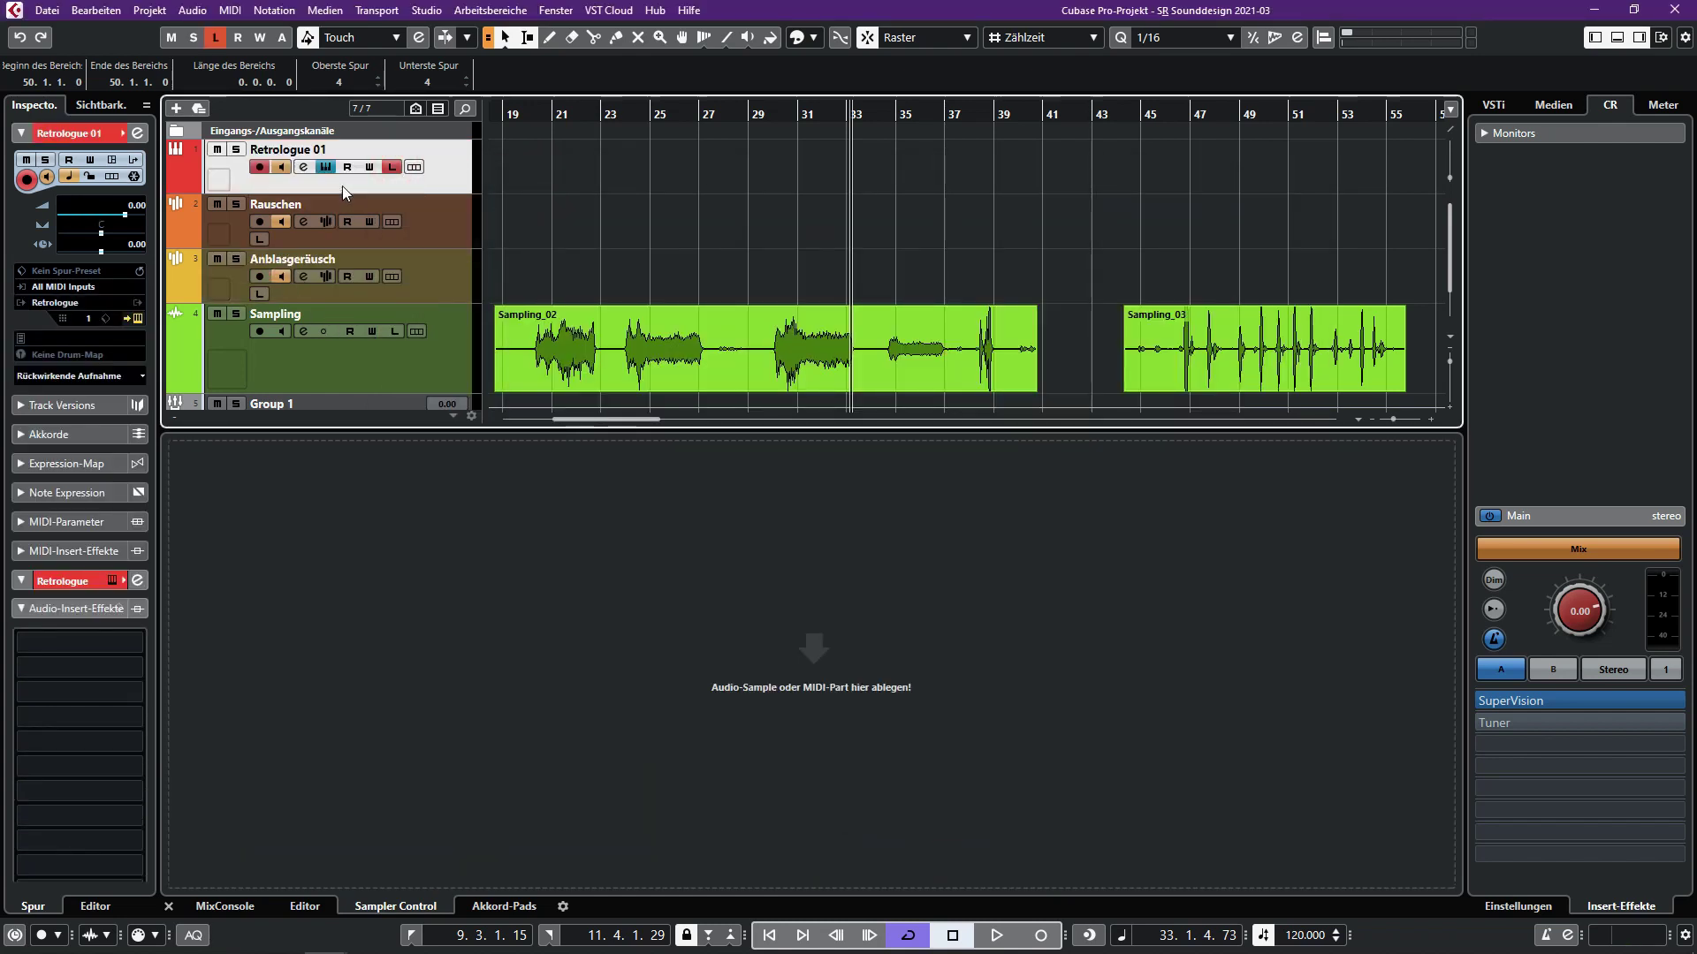
click(327, 168)
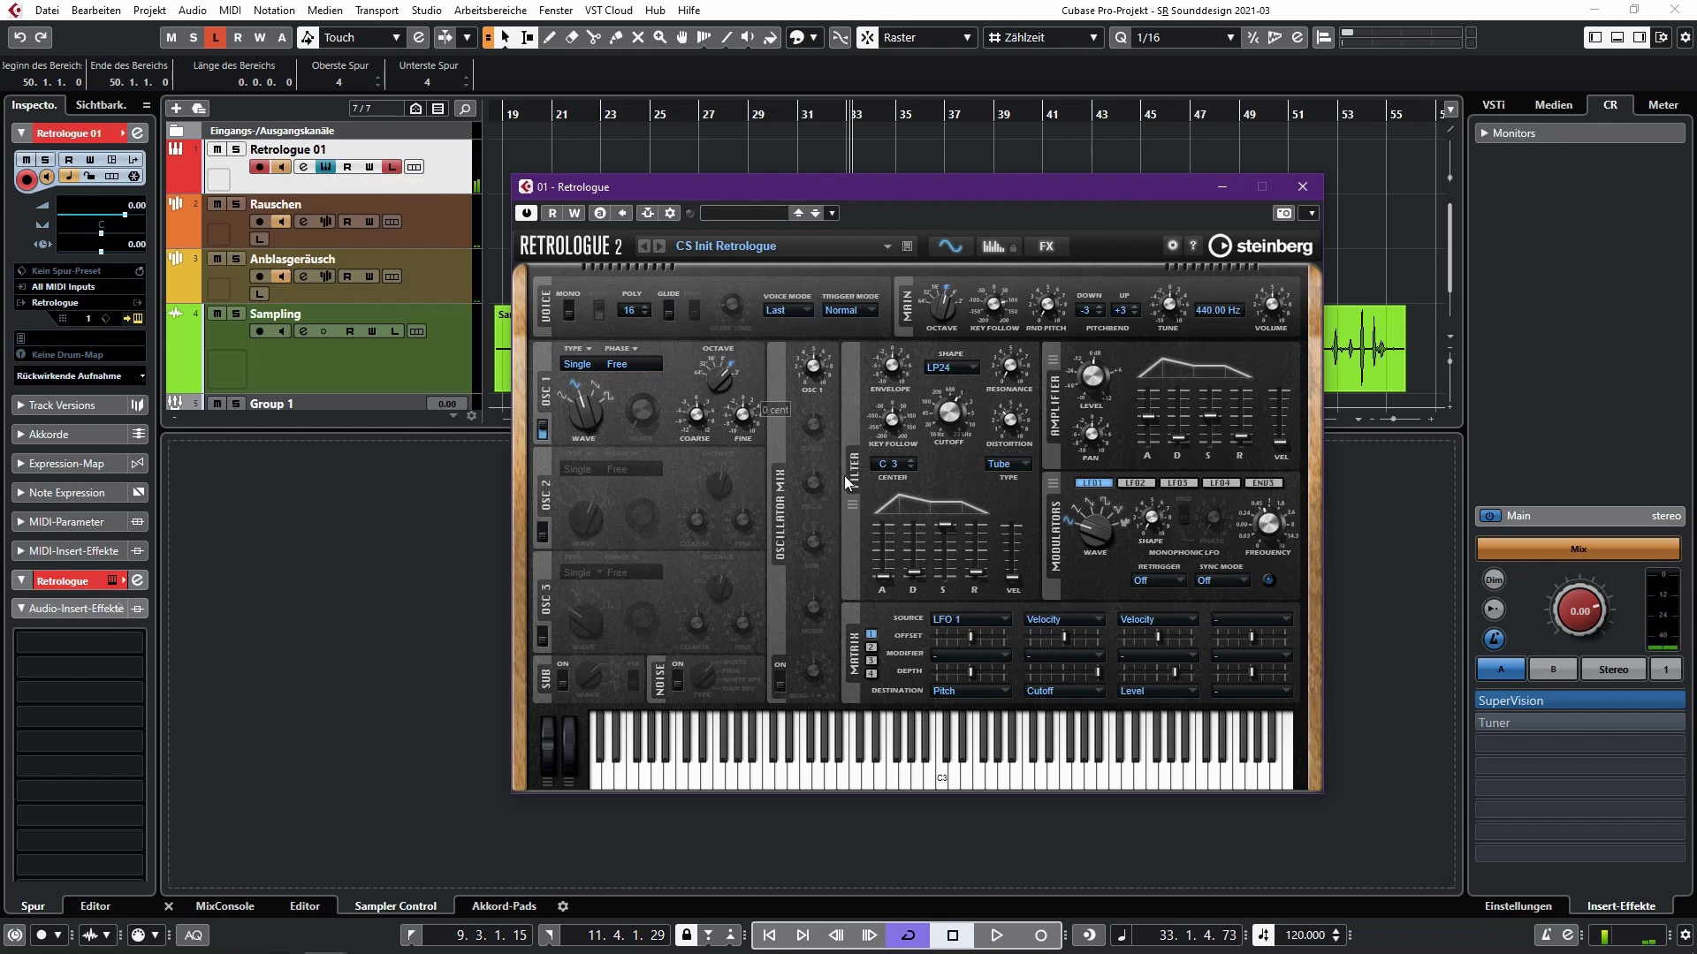
Step: Compare the Retrologue tone by turning the filter's distortion level down and back up
mouse_move(953, 412)
mouse_move(1012, 424)
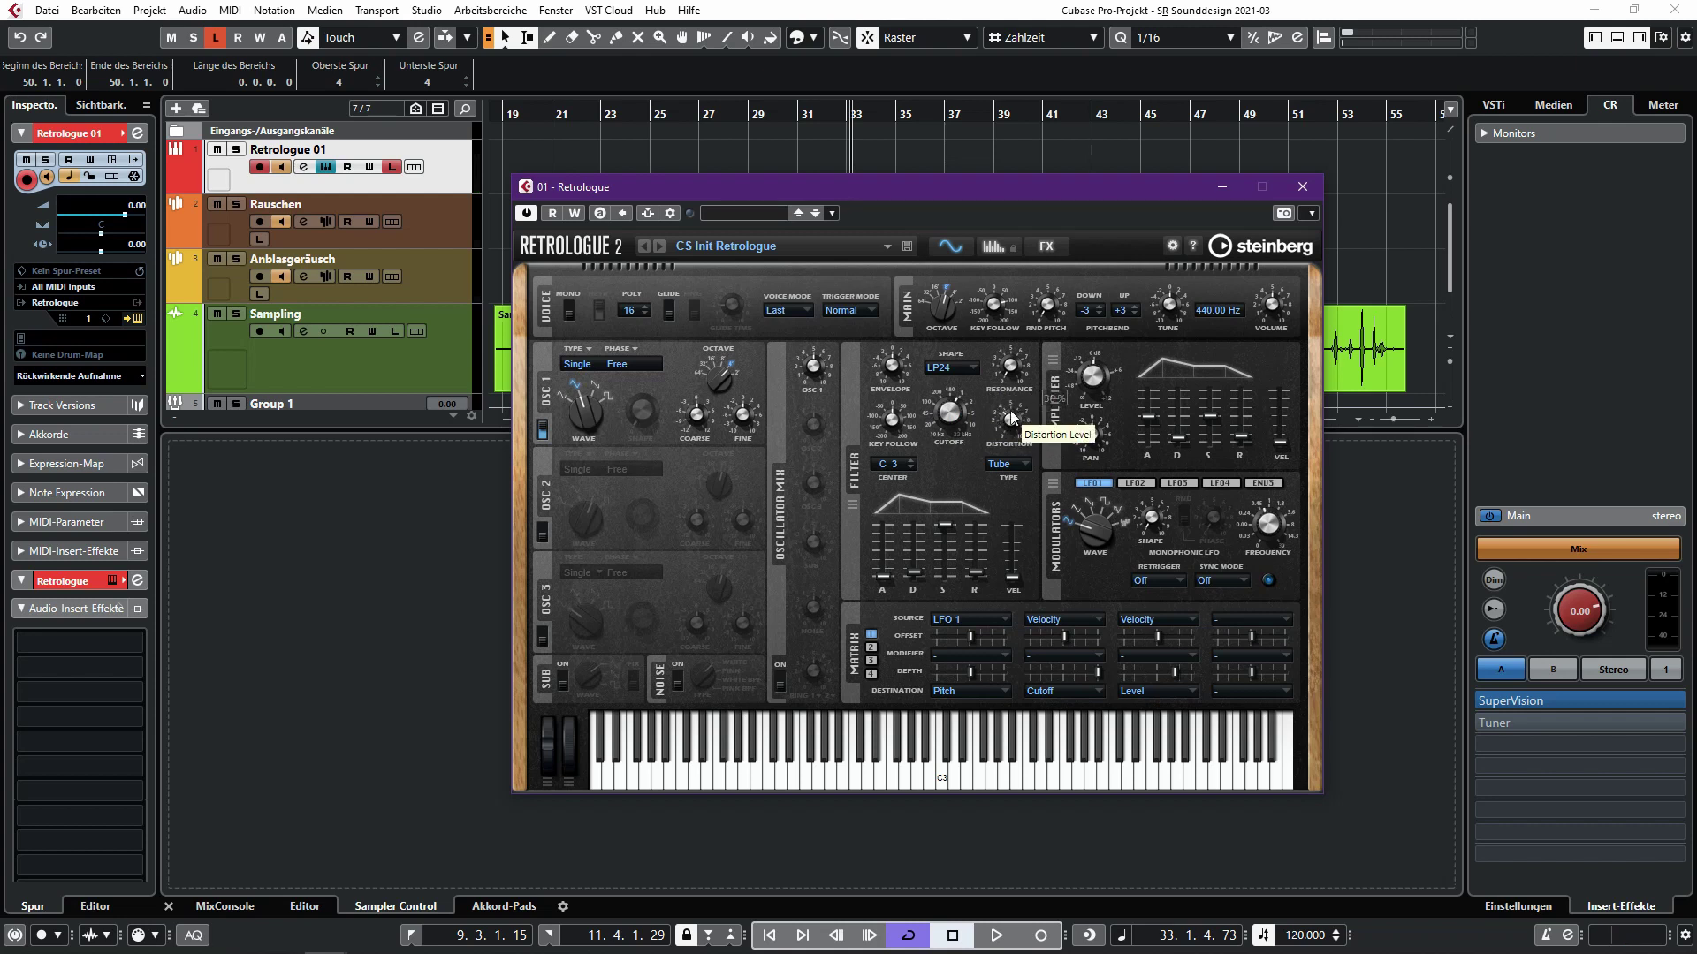
drag(1011, 425, 1005, 477)
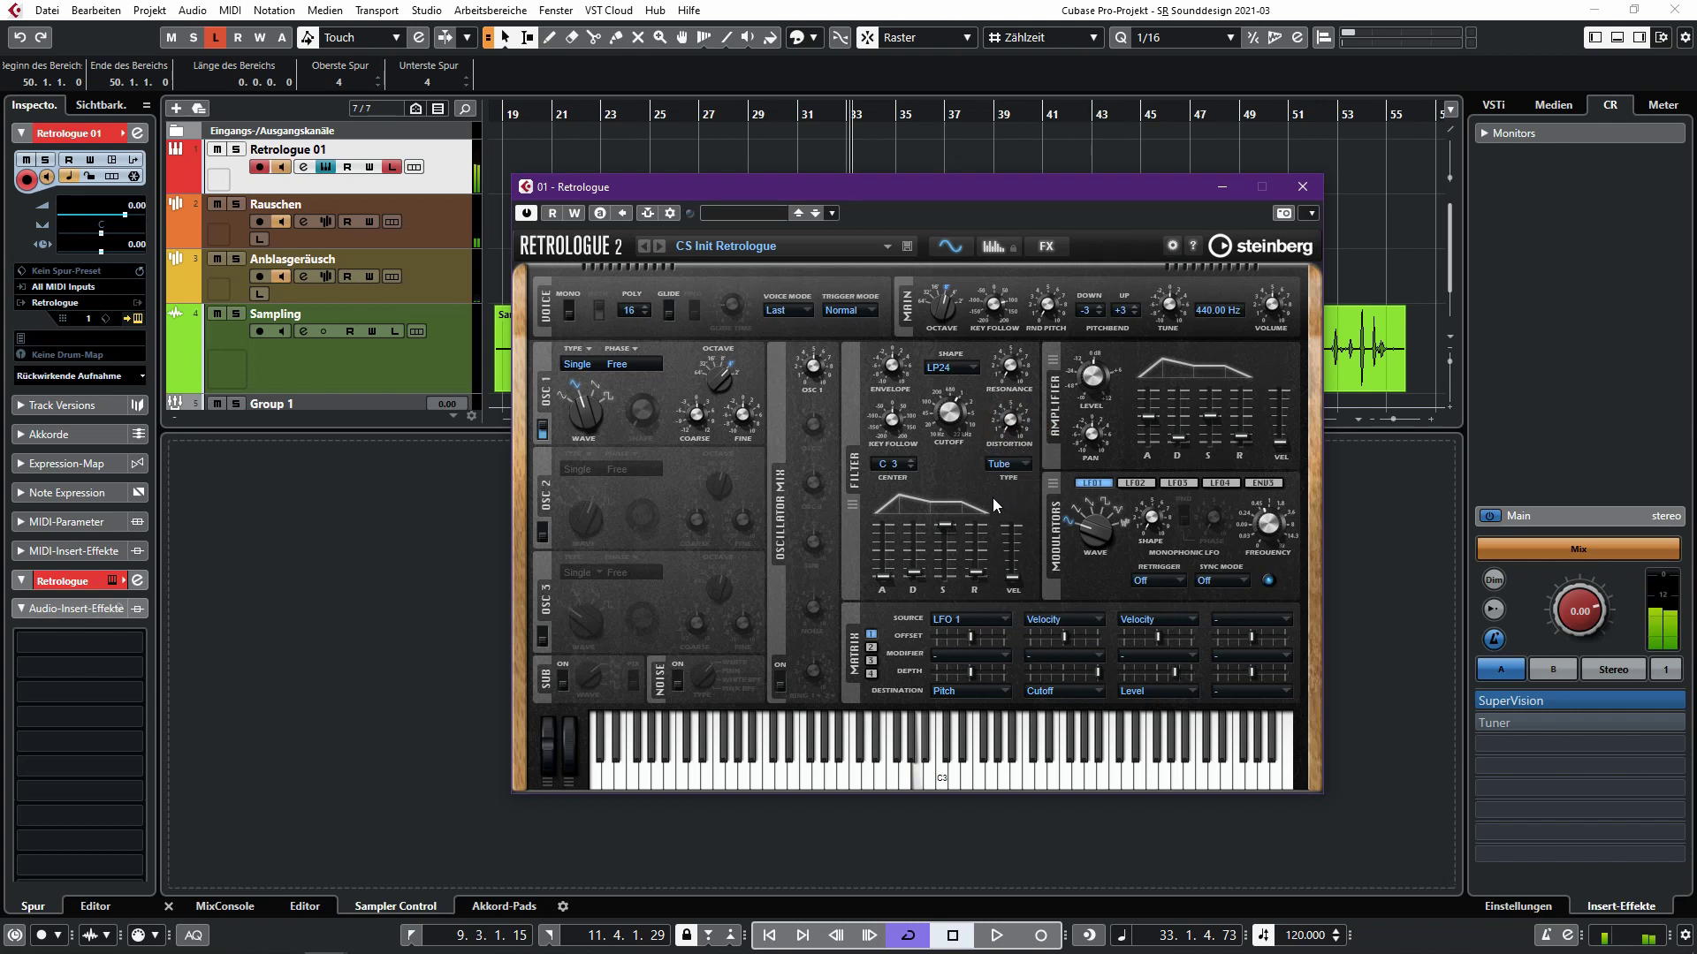
drag(1012, 419, 1018, 373)
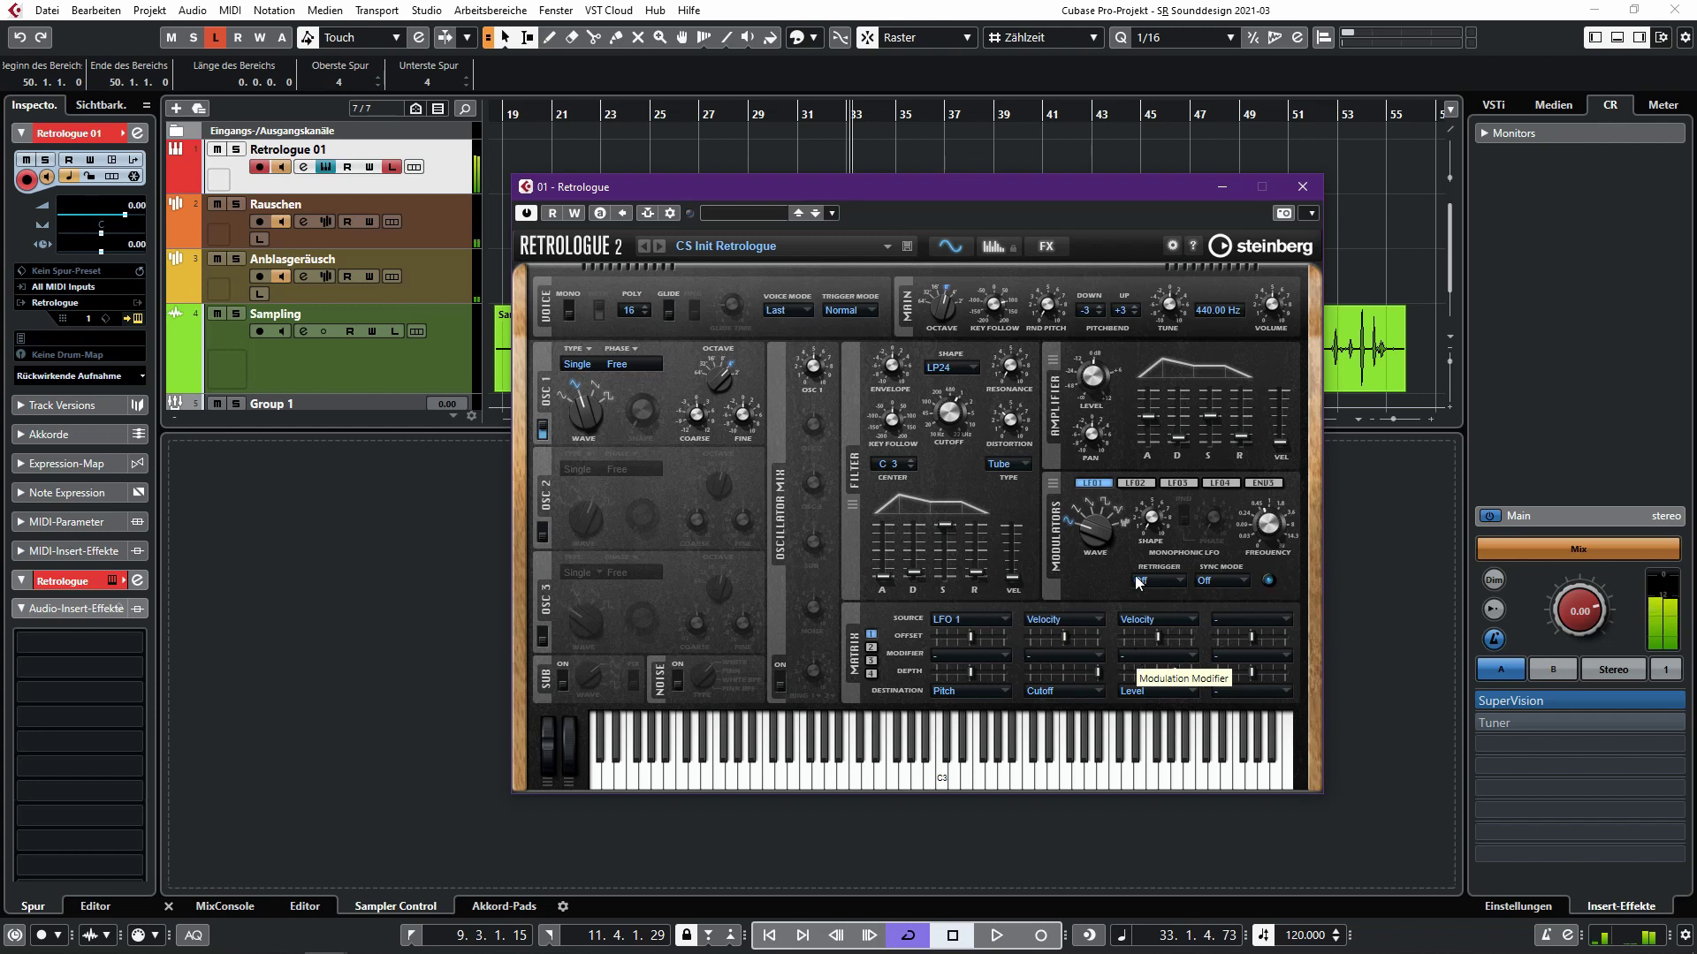
Step: Show Retrologue's modulation effect settings and compare the sound with the chorus bypassed and re-enabled
click(1055, 250)
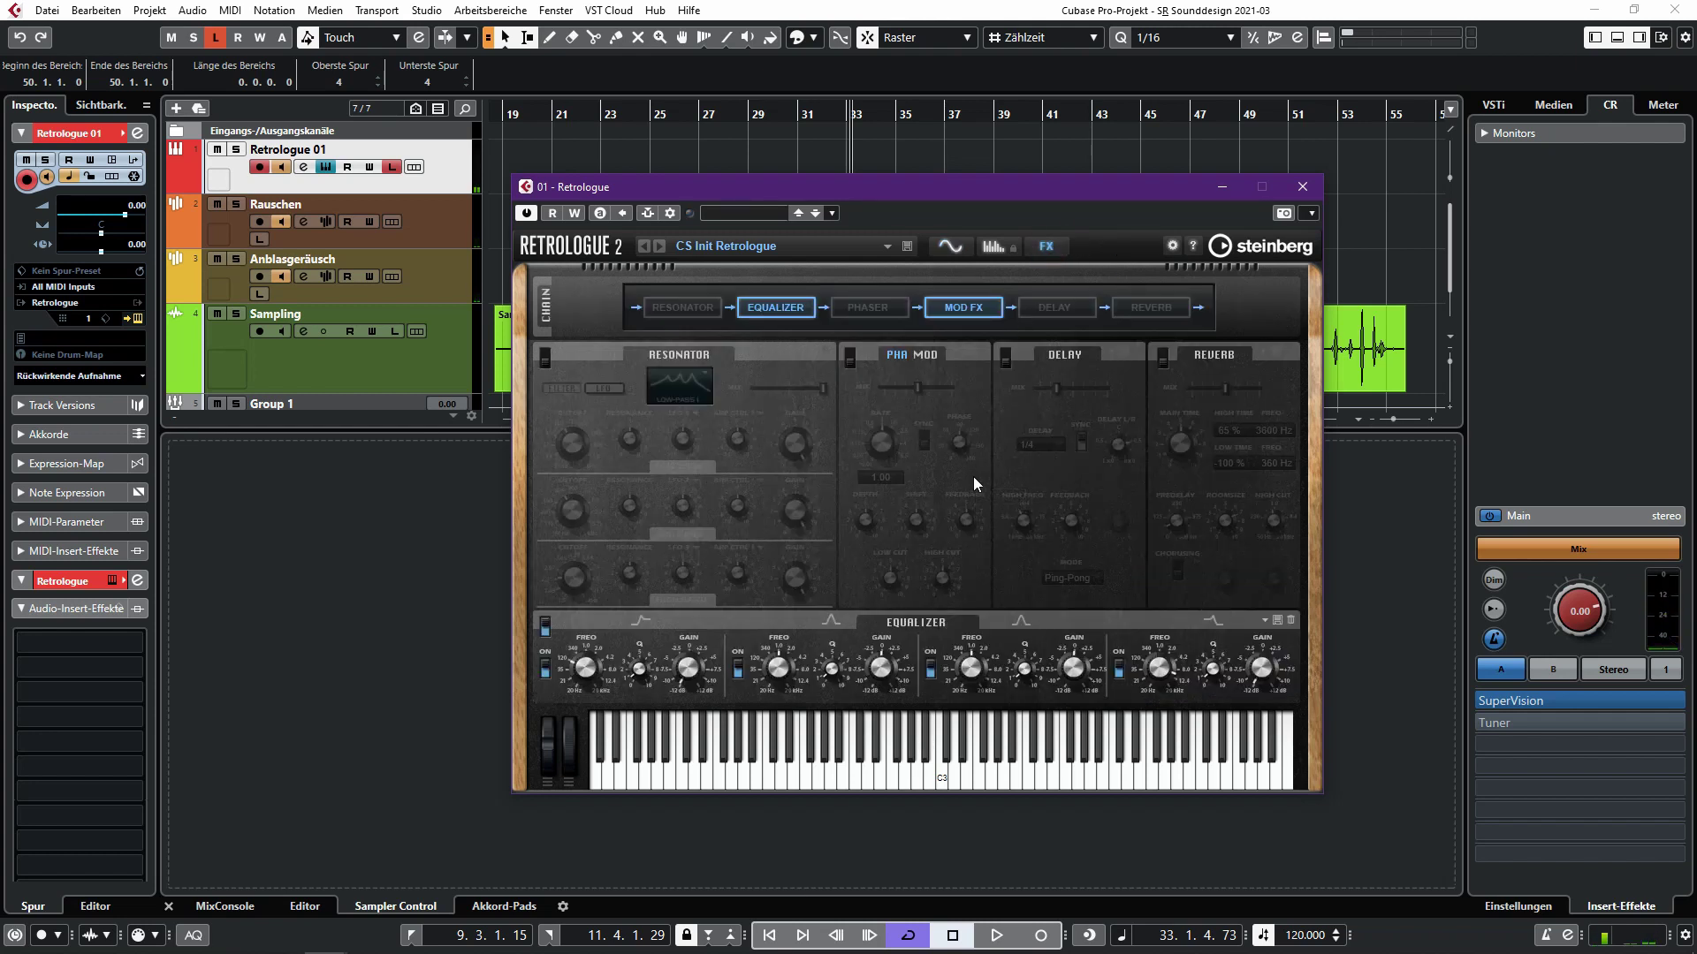
click(925, 355)
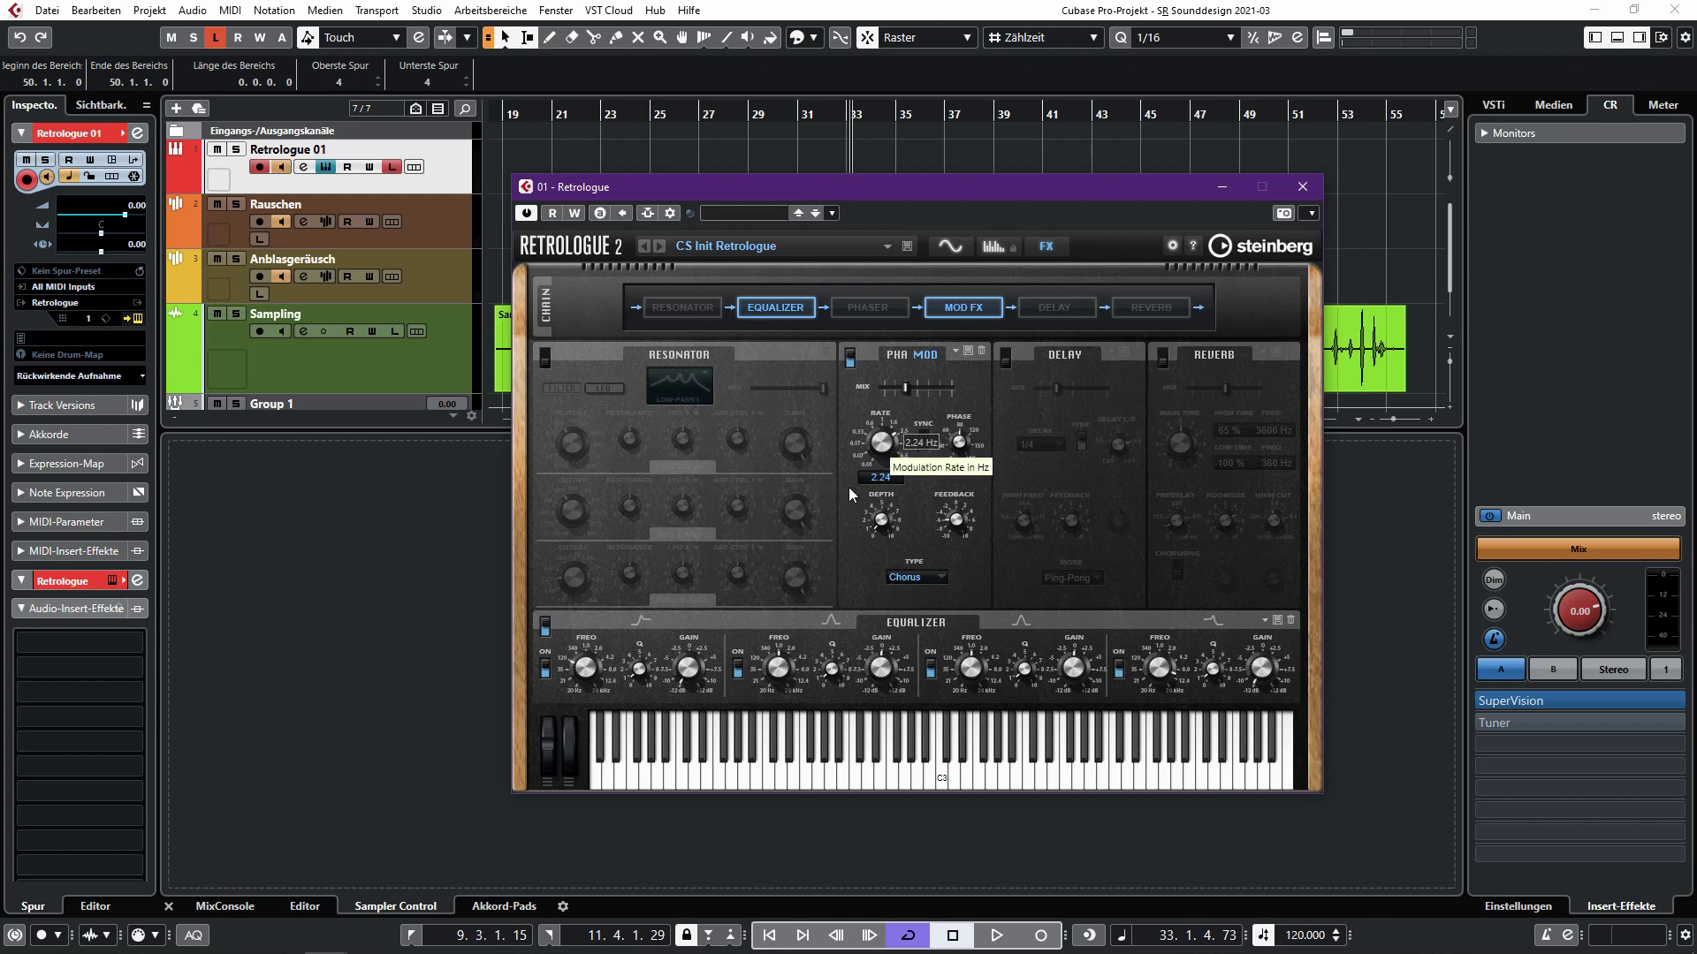
click(852, 365)
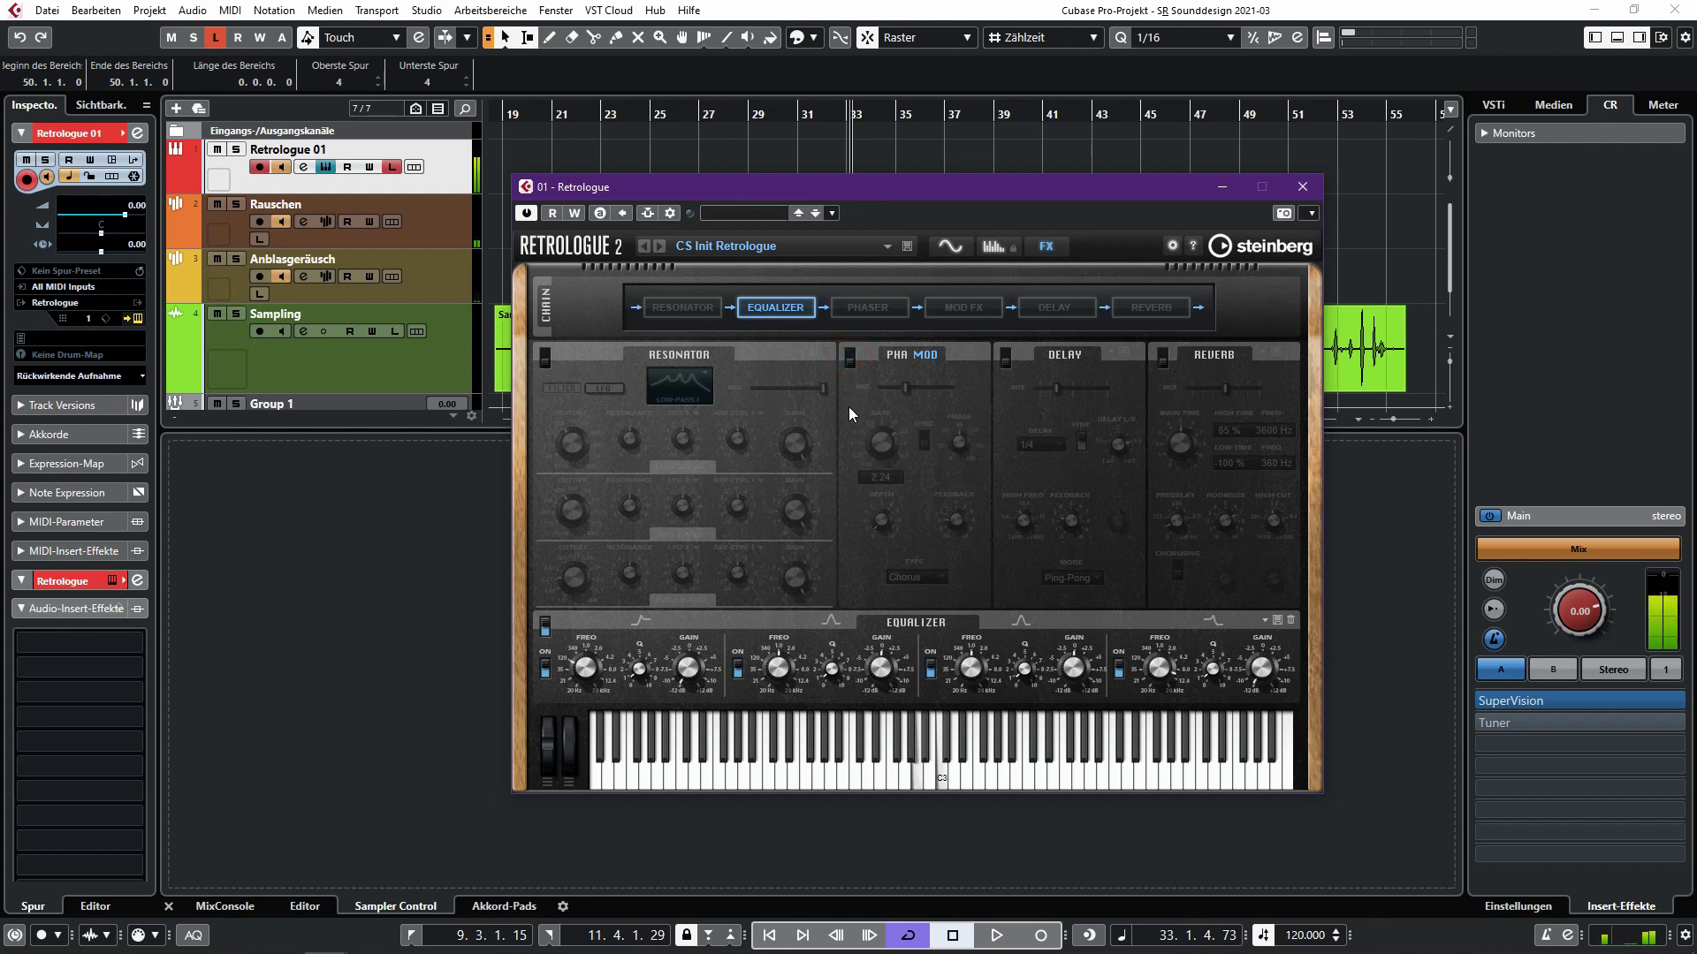
click(848, 355)
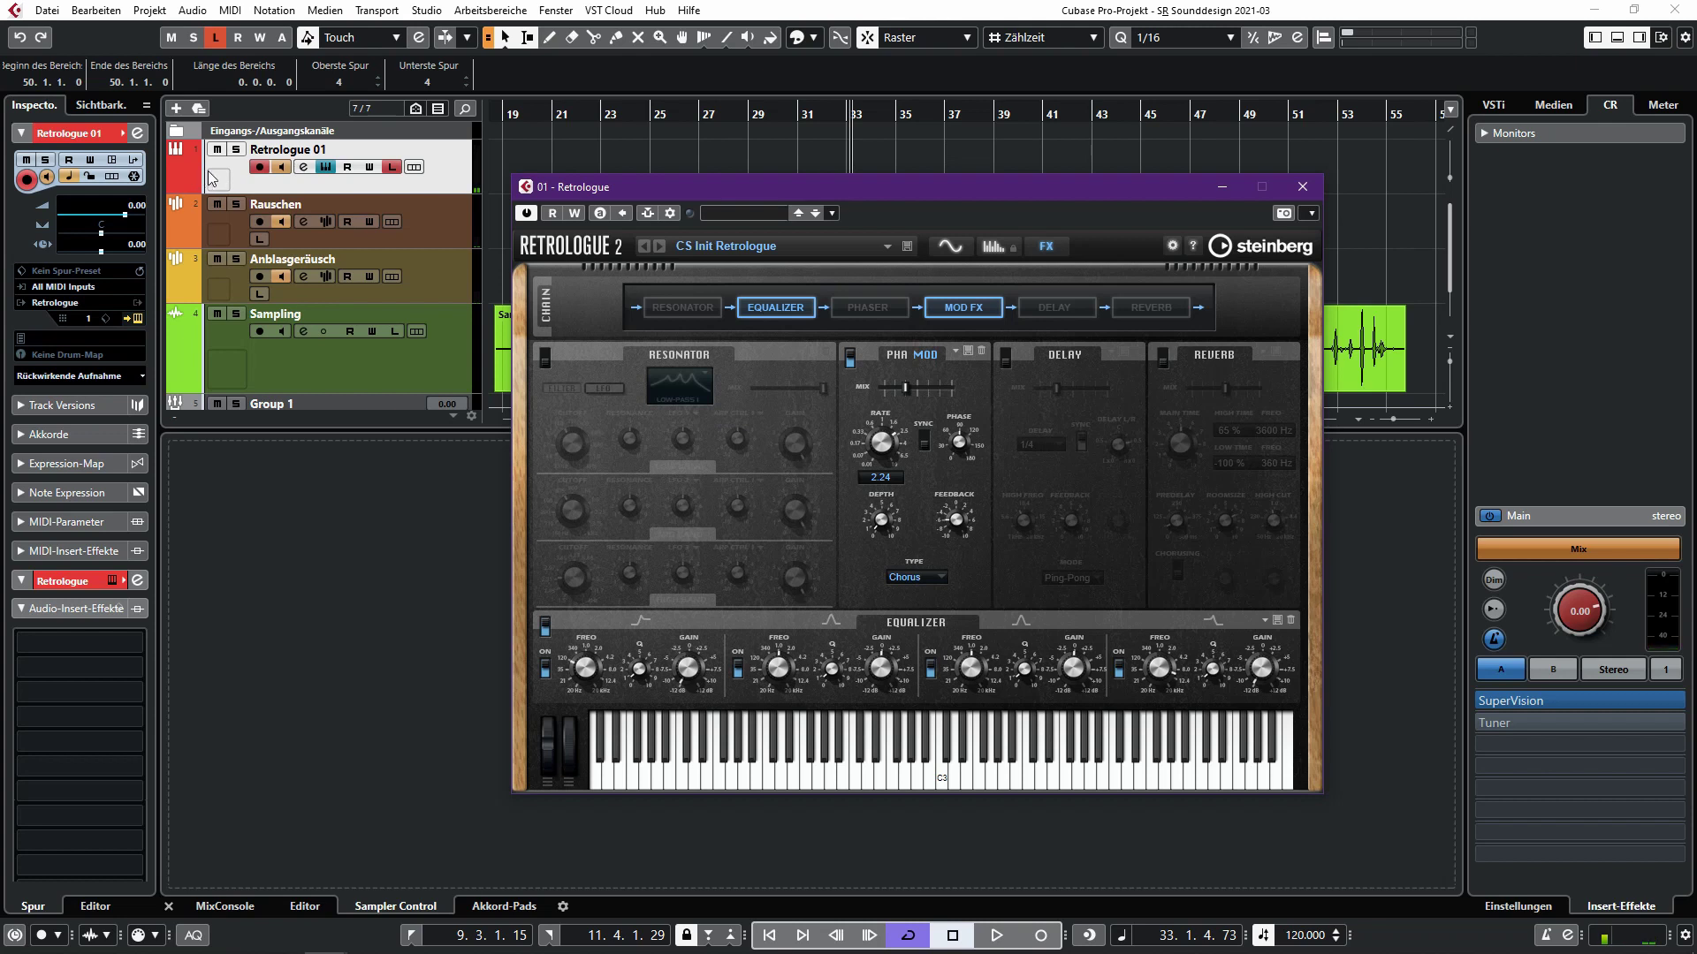
Step: Close the synth editor and compare Retrologue 01 alone with the combined layers by toggling its Listen mode, leaving it off
click(414, 167)
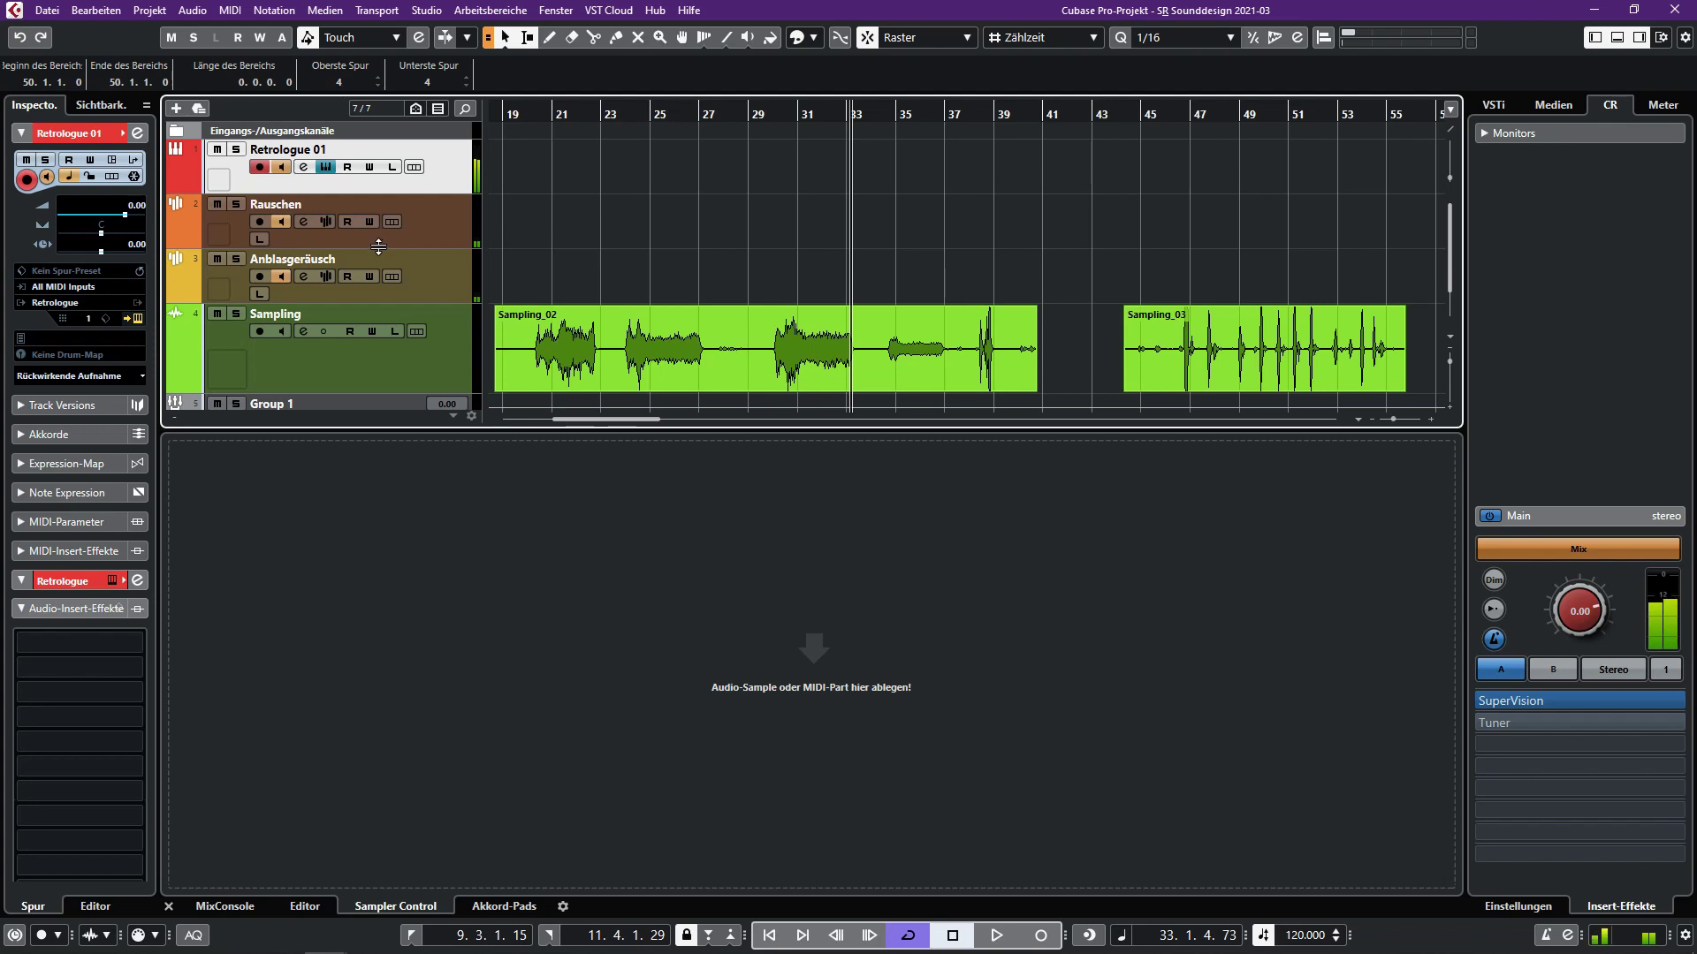
click(392, 167)
click(393, 167)
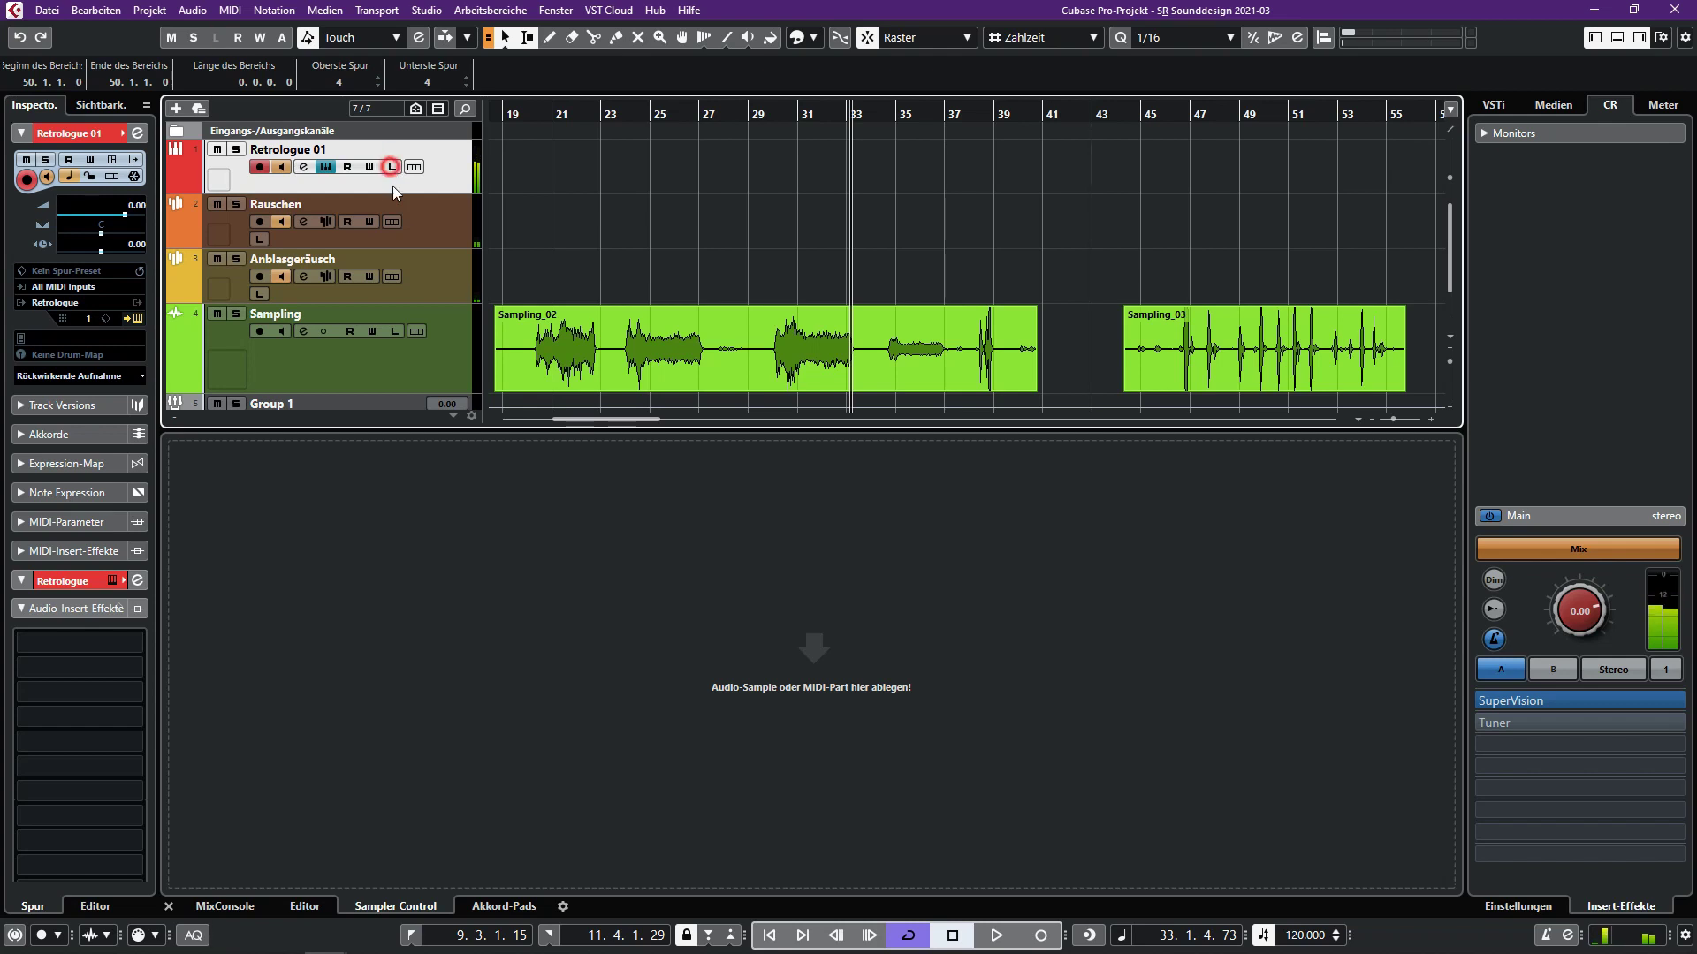